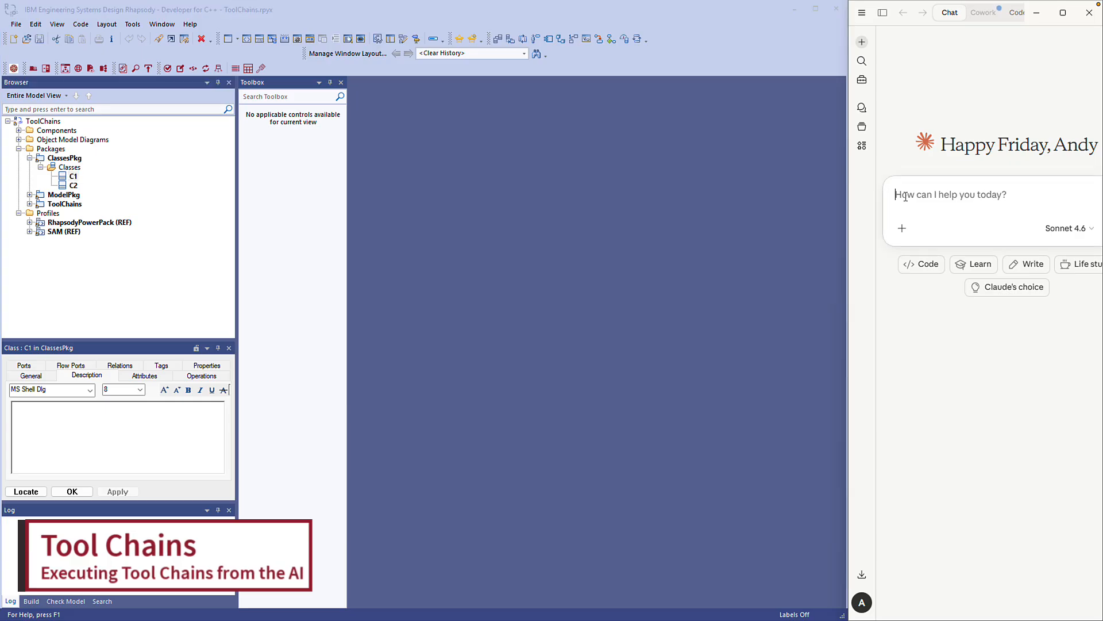
Ask Claude to apply the Dynamic Singleton design pattern to the currently selected class and inspect the tool chain's execution request and response.
text(Apply the Dynamic Singleton design pattern to the currently selected class)
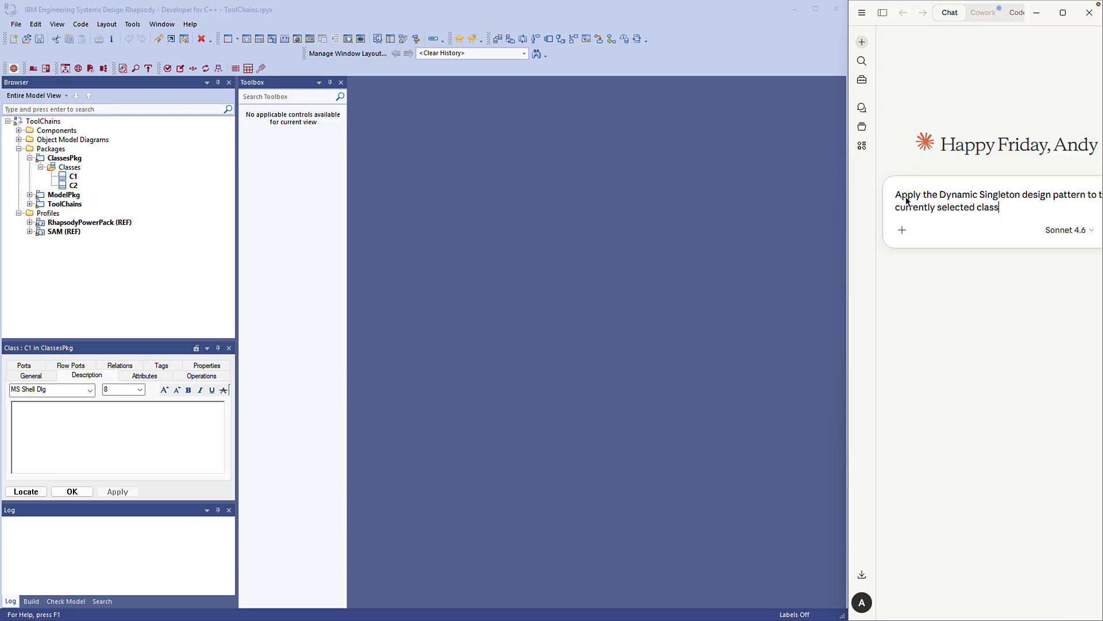
key(Return)
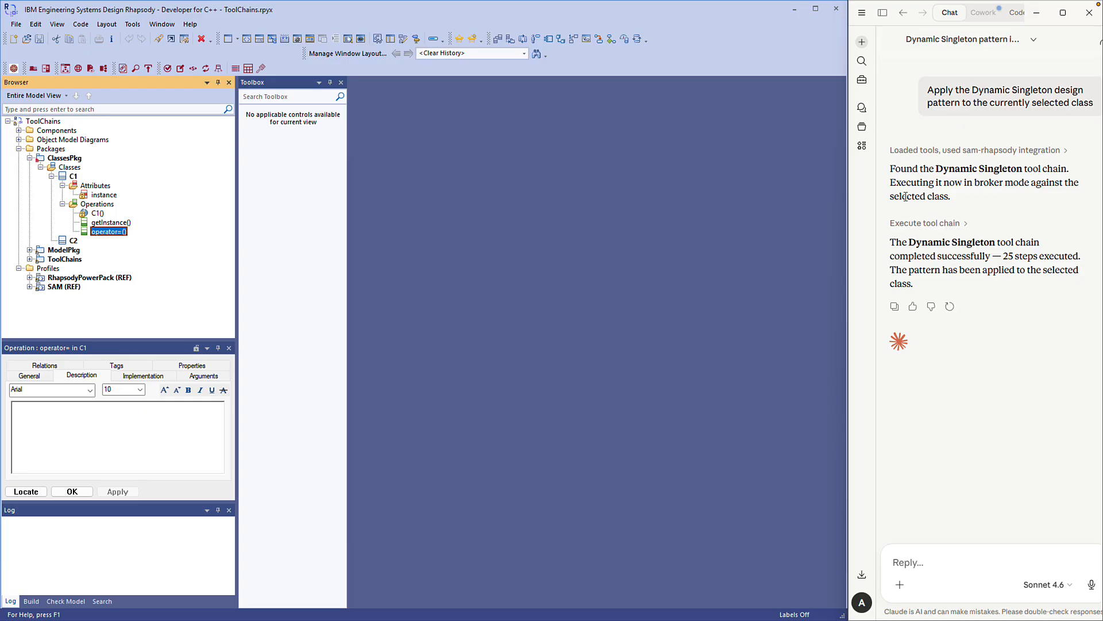
click(966, 230)
click(920, 248)
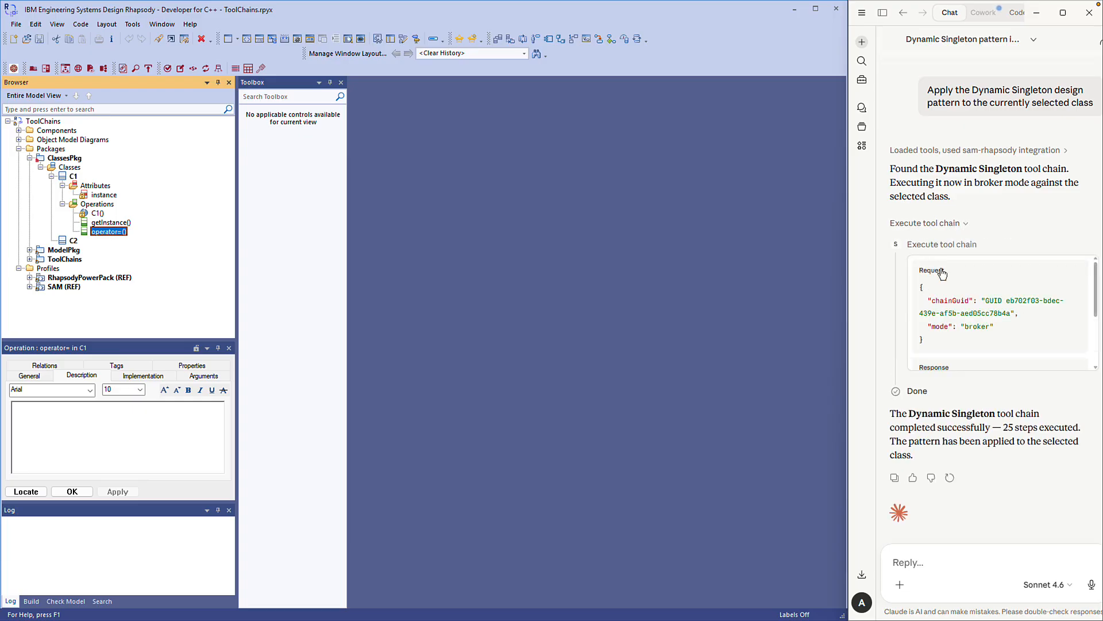
drag(1096, 281, 1096, 335)
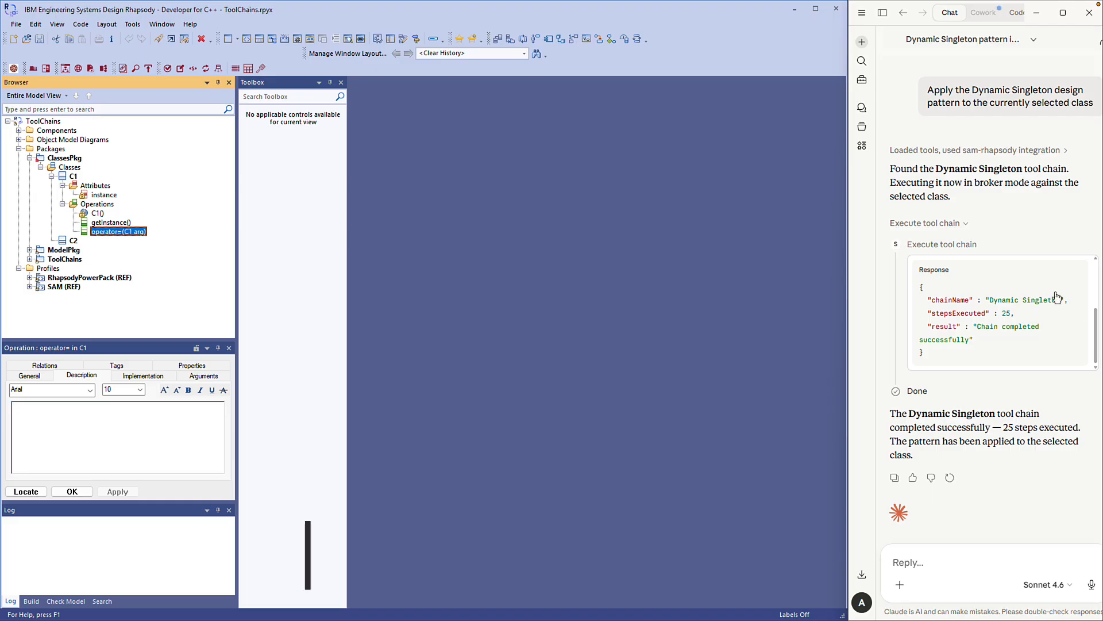
Switch to Rhapsody full-screen and open the Dynamic Singleton tool chain from the ToolChains package in the Tool Chain Designer.
click(816, 9)
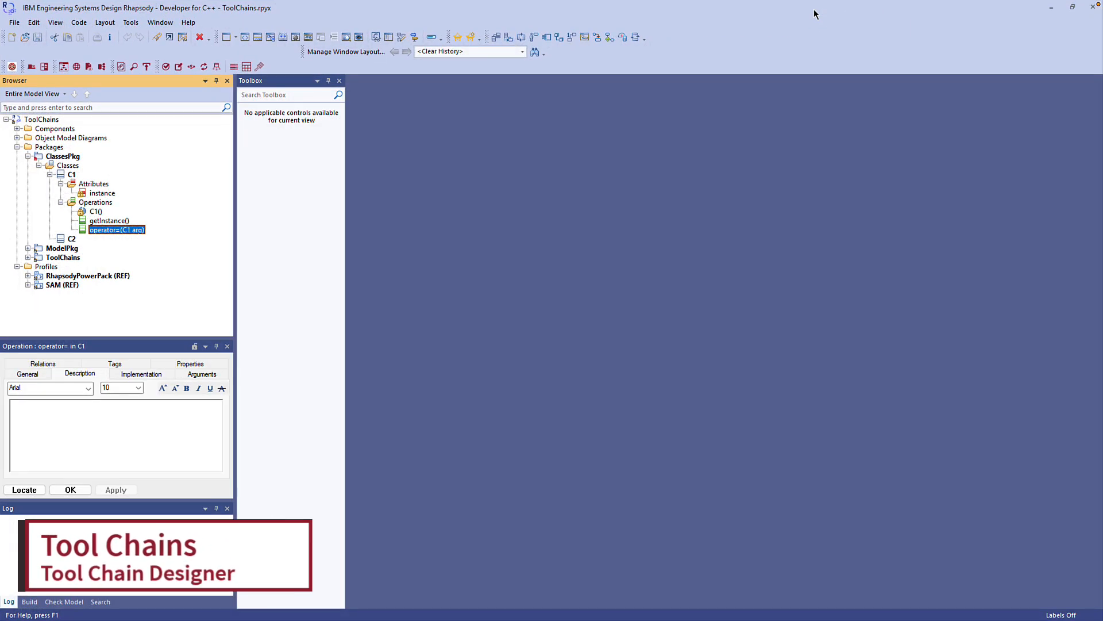
click(28, 257)
click(38, 267)
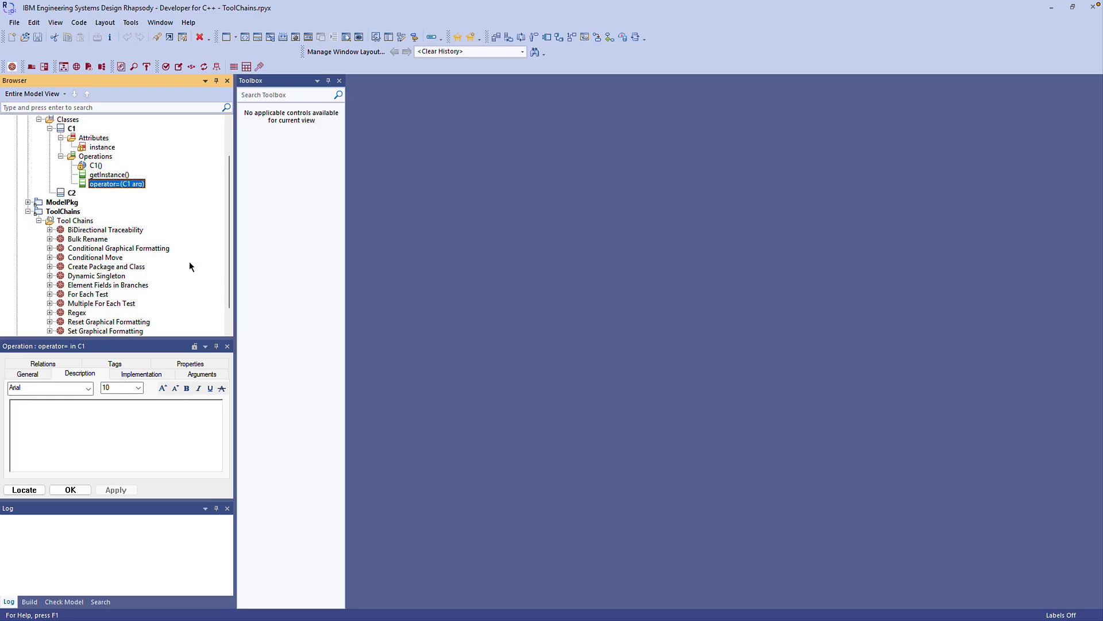
click(108, 280)
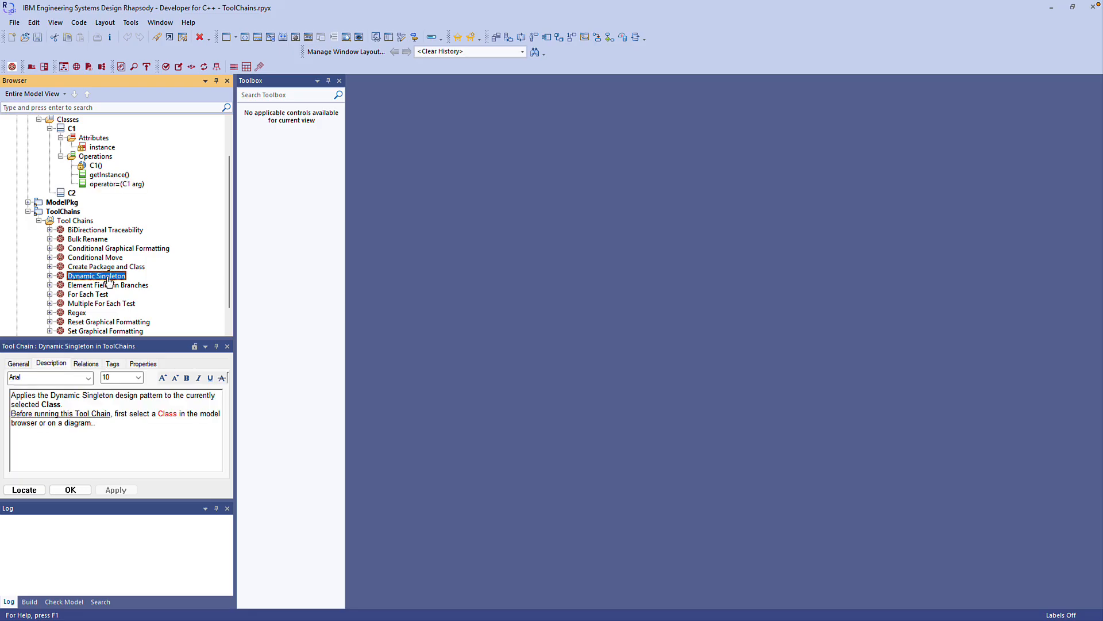
right_click(109, 280)
mouse_move(141, 447)
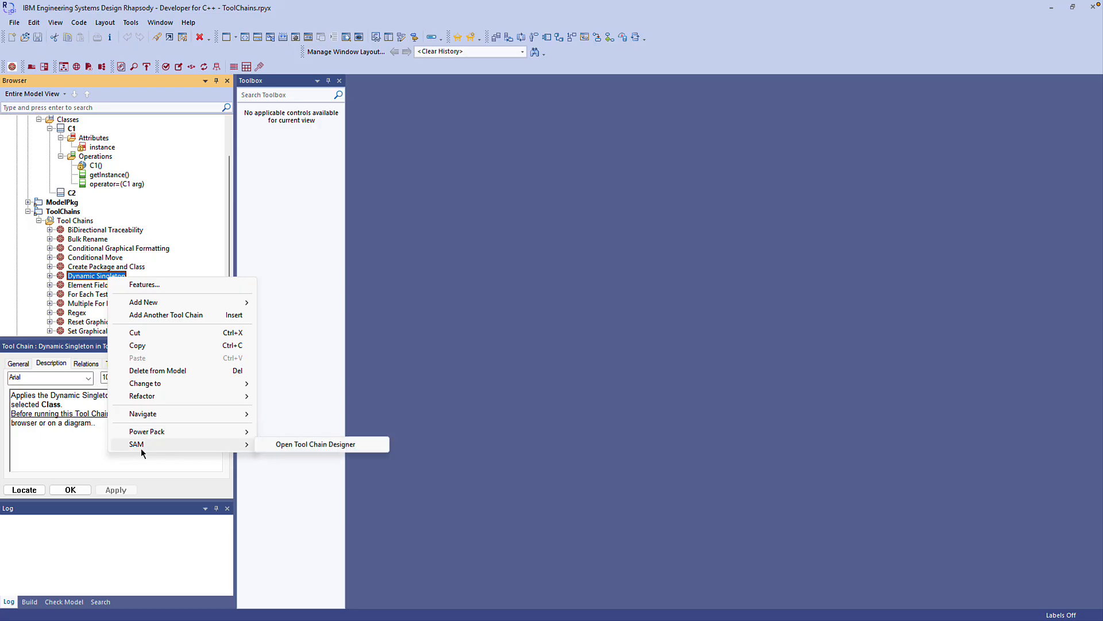
click(312, 442)
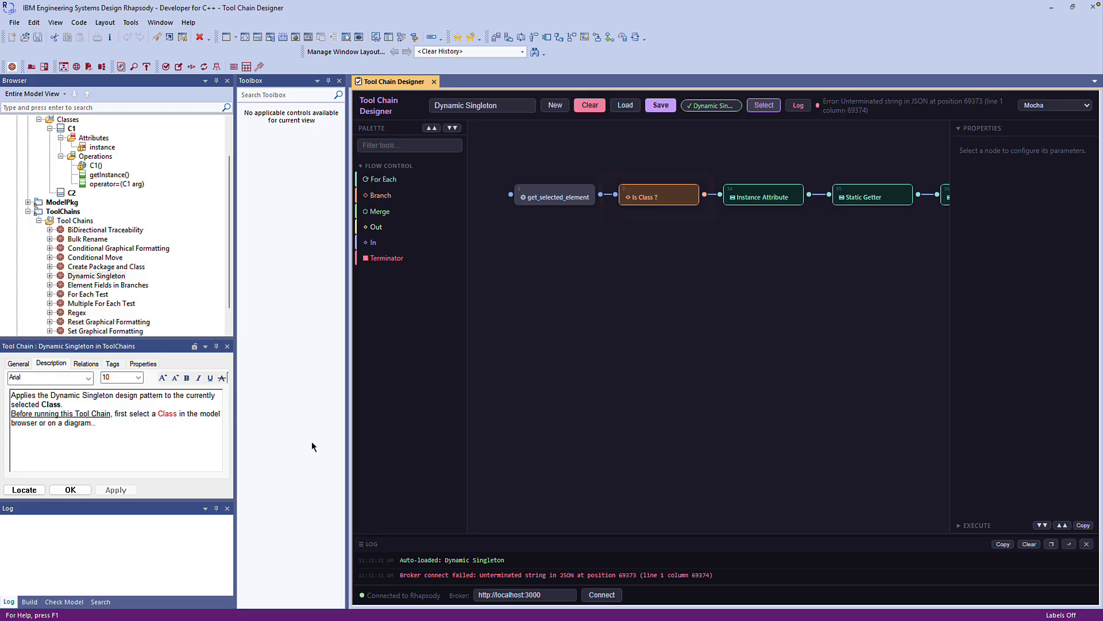
Look along the Dynamic Singleton chain from start to terminator and examine the steps inside its Instance Attribute group.
click(761, 107)
drag(857, 260, 584, 260)
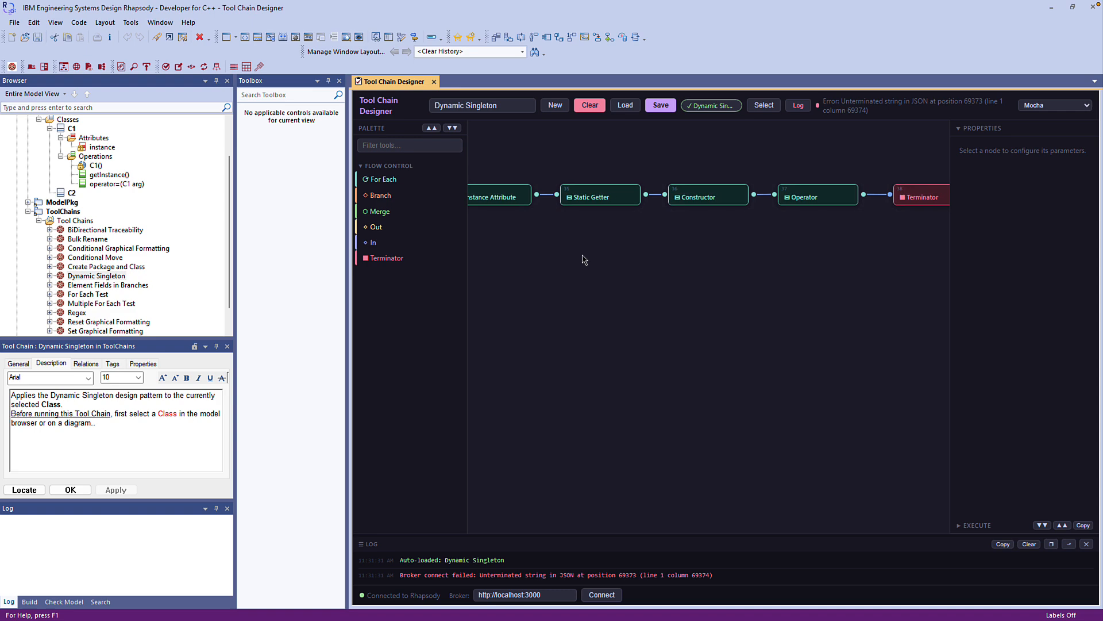
drag(583, 260, 834, 259)
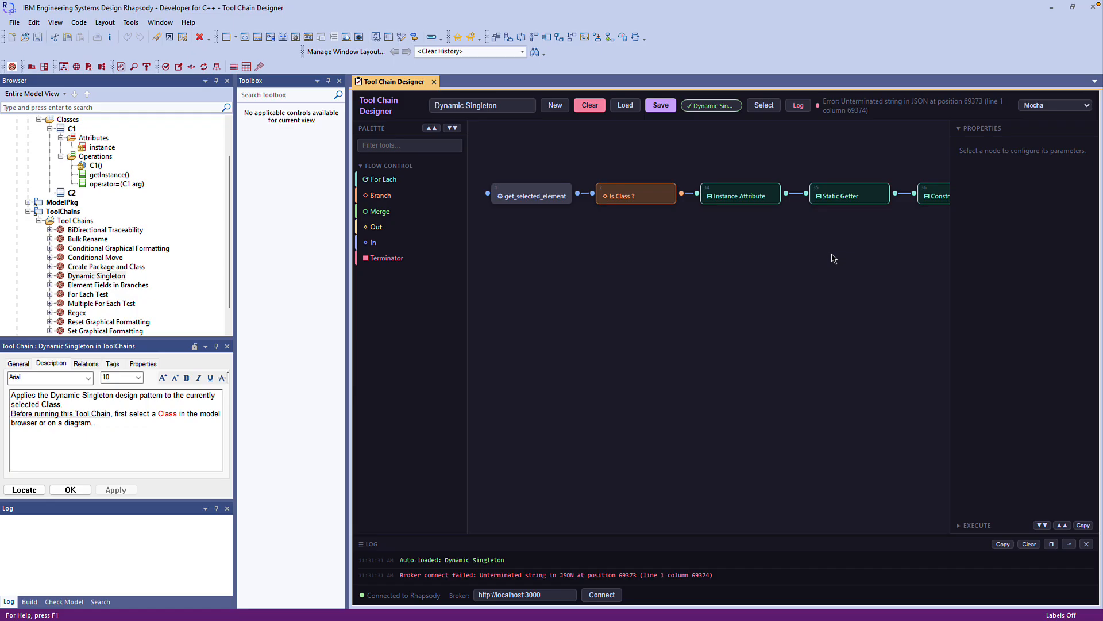
double_click(727, 195)
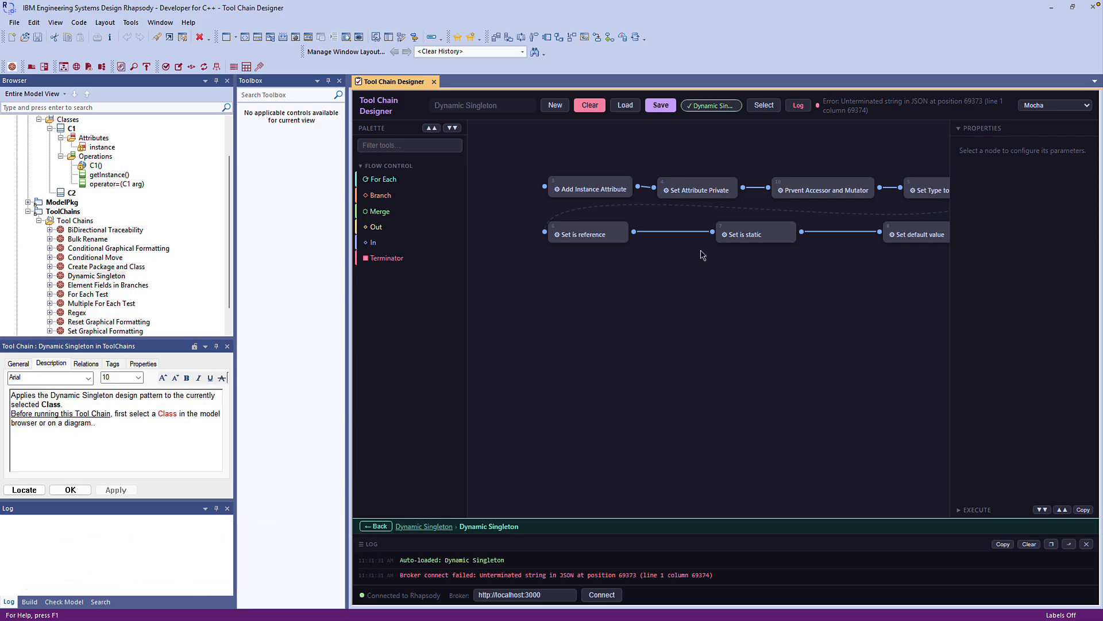
Execute the Dynamic Singleton tool chain on class C2, stepping through the first steps and running the rest.
click(73, 193)
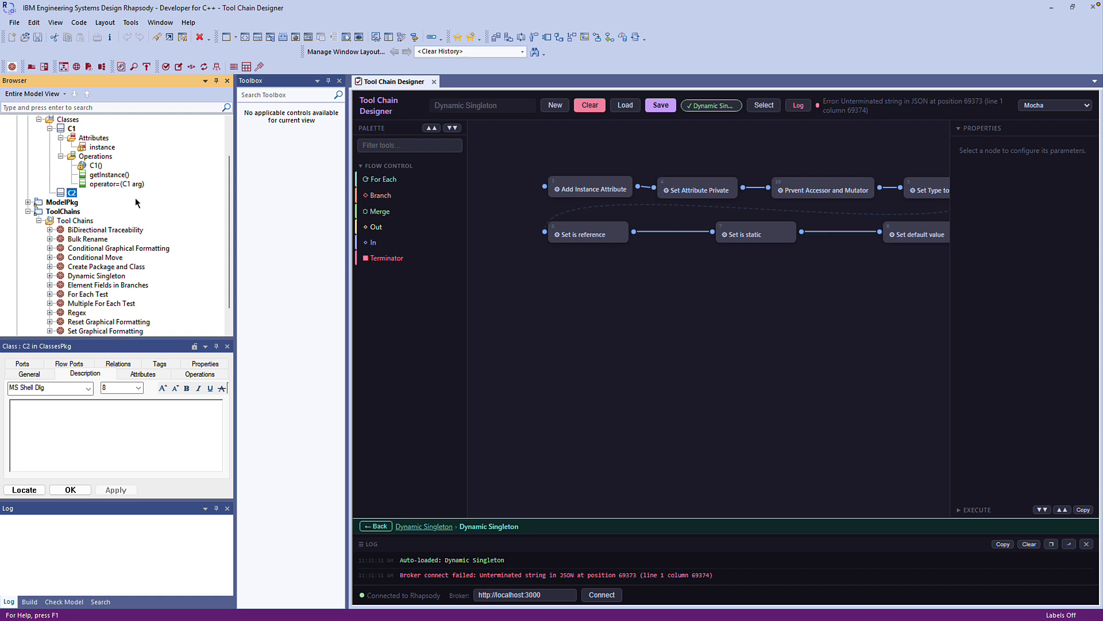
click(982, 130)
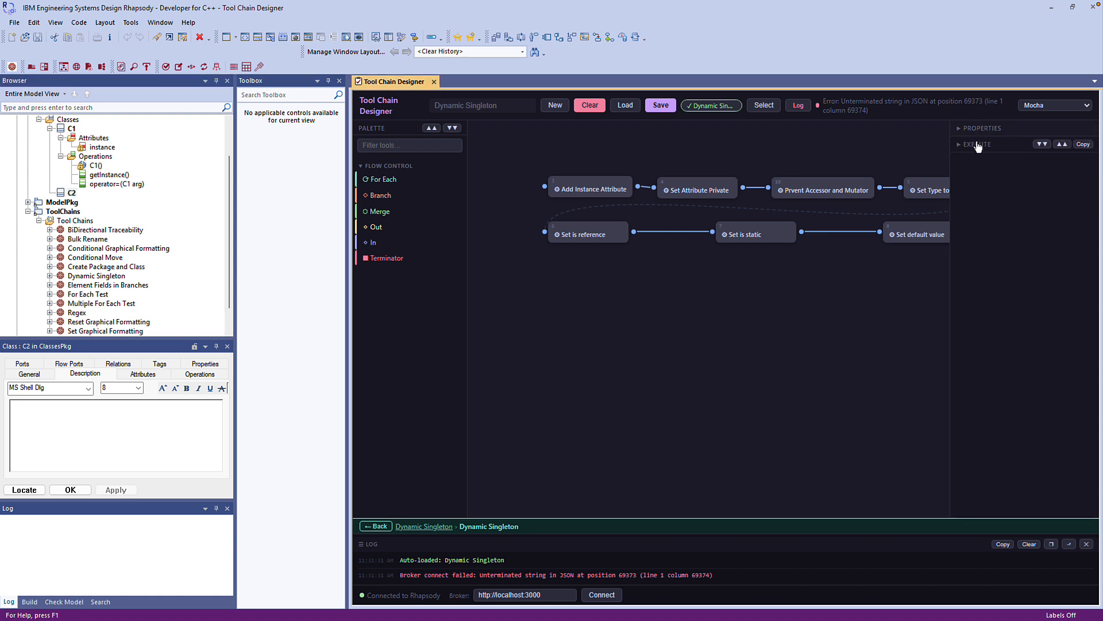
click(976, 145)
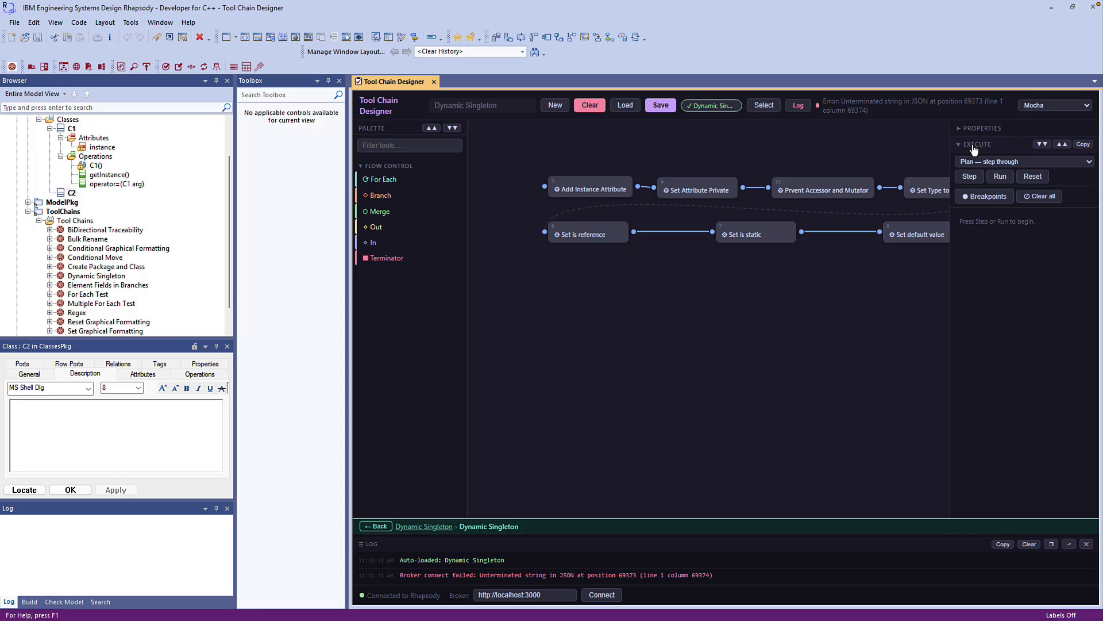
click(972, 179)
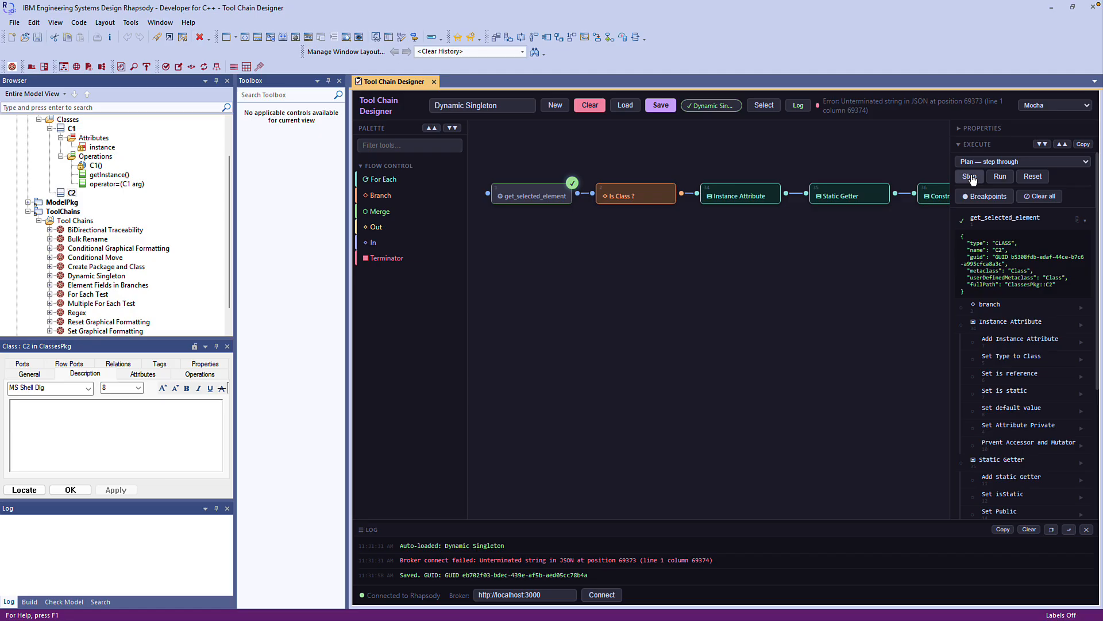
click(970, 177)
click(971, 177)
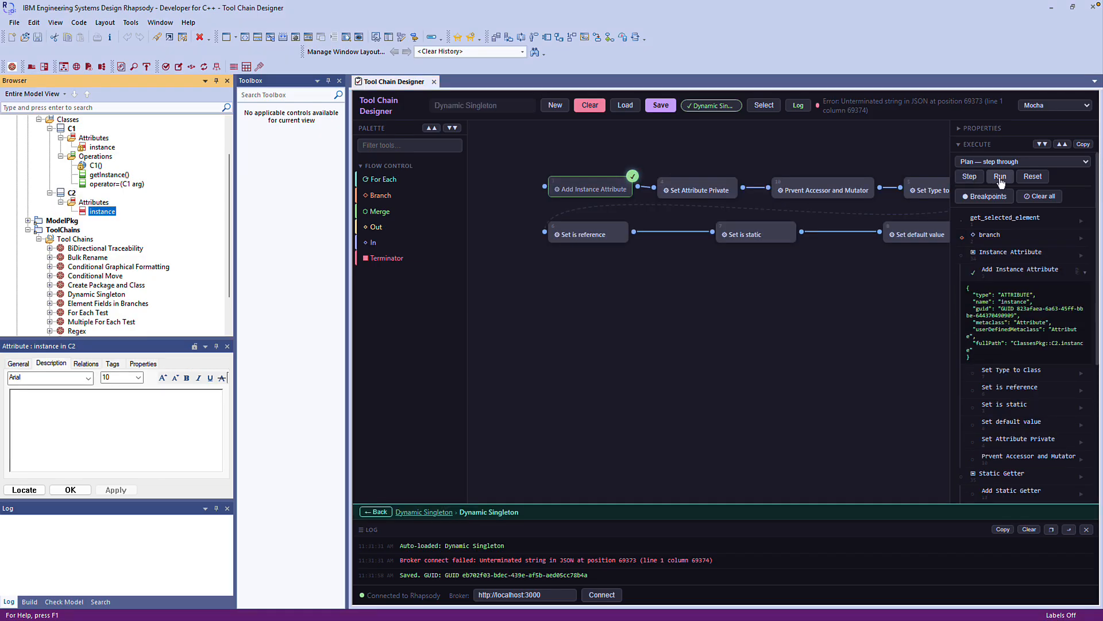
click(1001, 179)
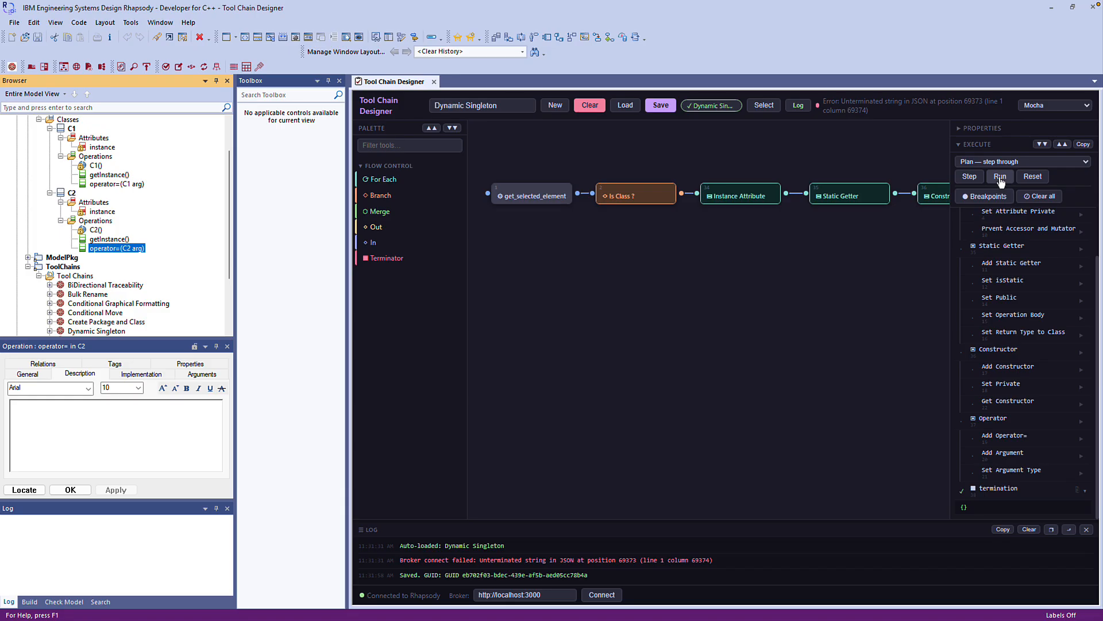
Add a new tool chain to the ToolChains package and open it in the Tool Chain Designer.
click(90, 277)
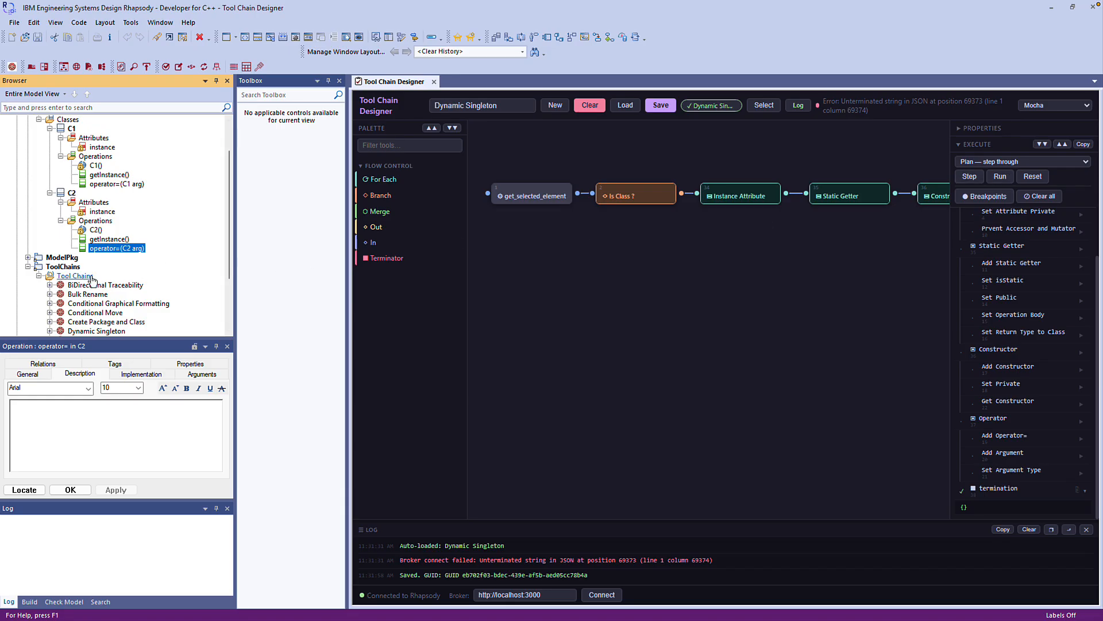
right_click(90, 277)
click(120, 285)
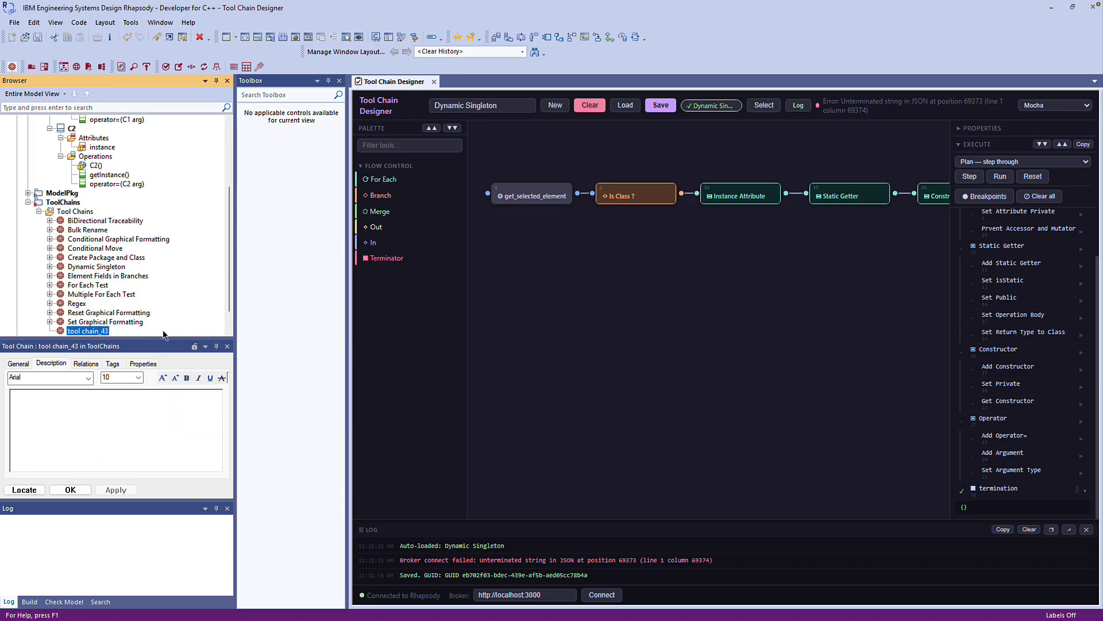
right_click(105, 331)
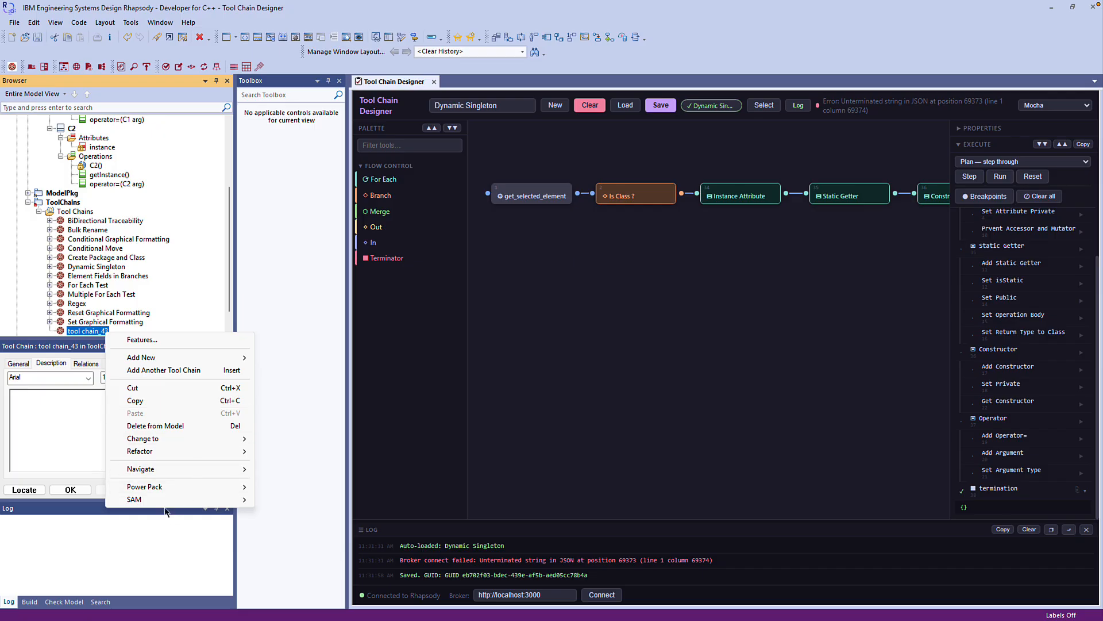
mouse_move(172, 499)
click(303, 502)
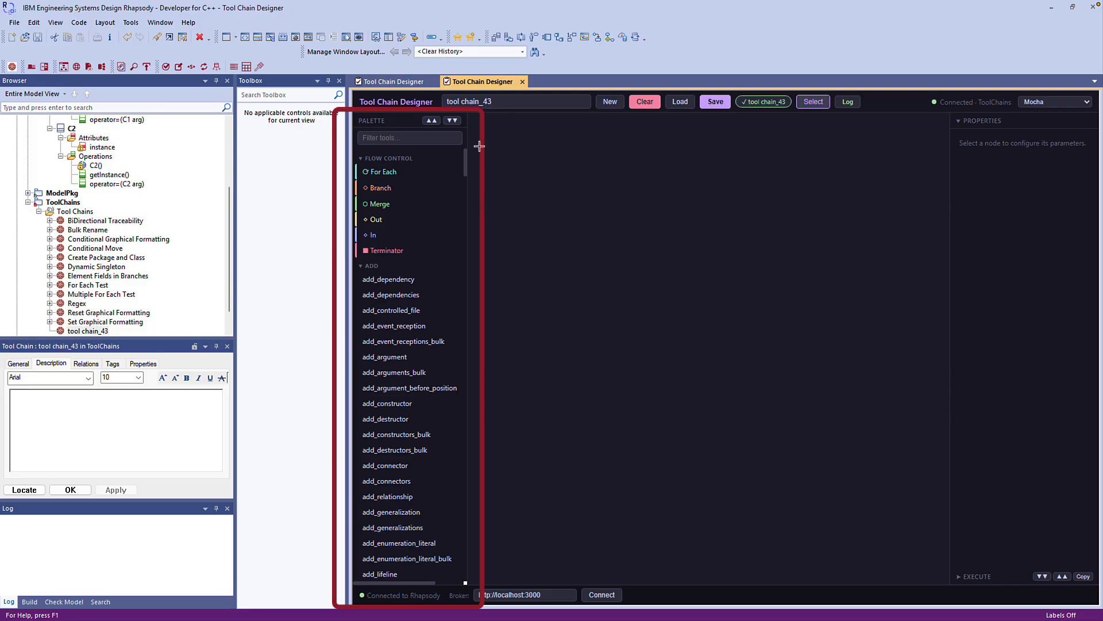
Collapse the palette groups, filter the tools by "selected" and place a get_selected_element node on the canvas.
click(432, 122)
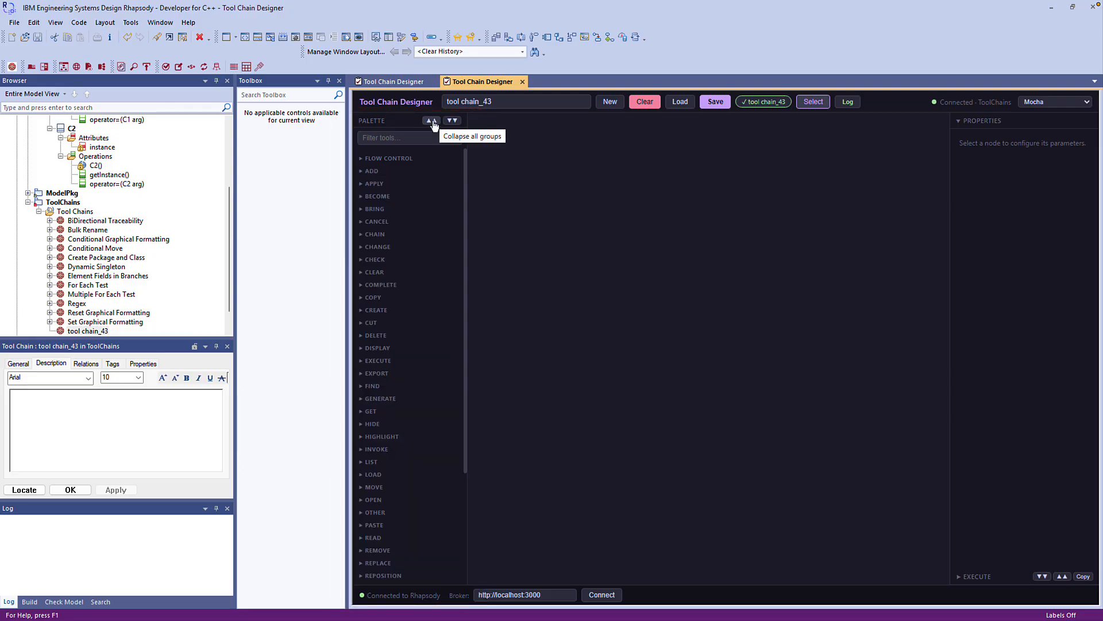
click(405, 137)
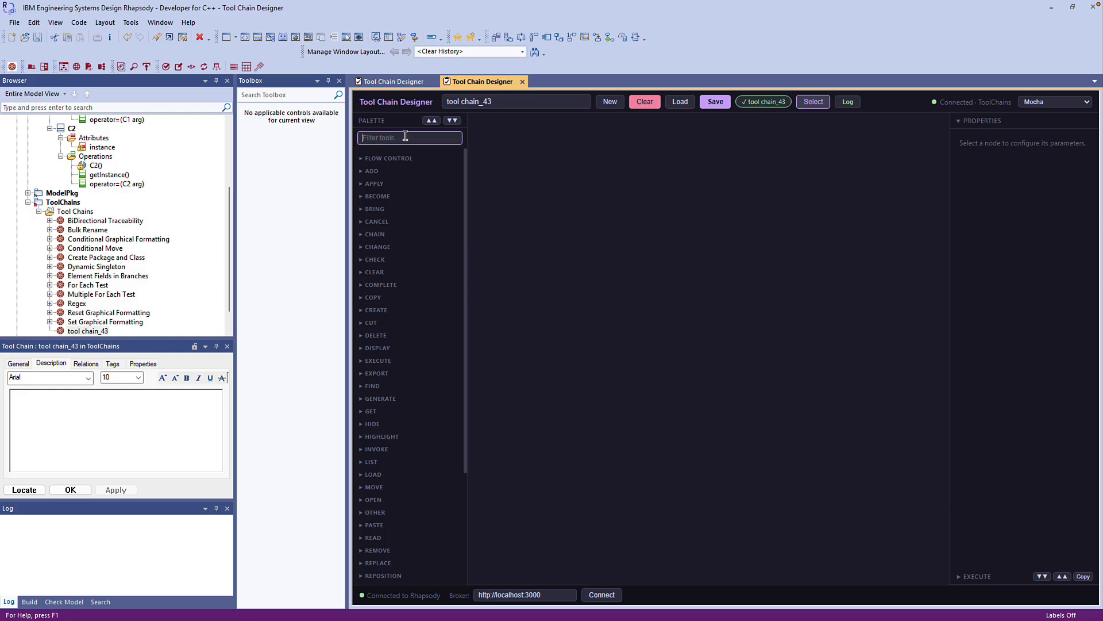
text(selected)
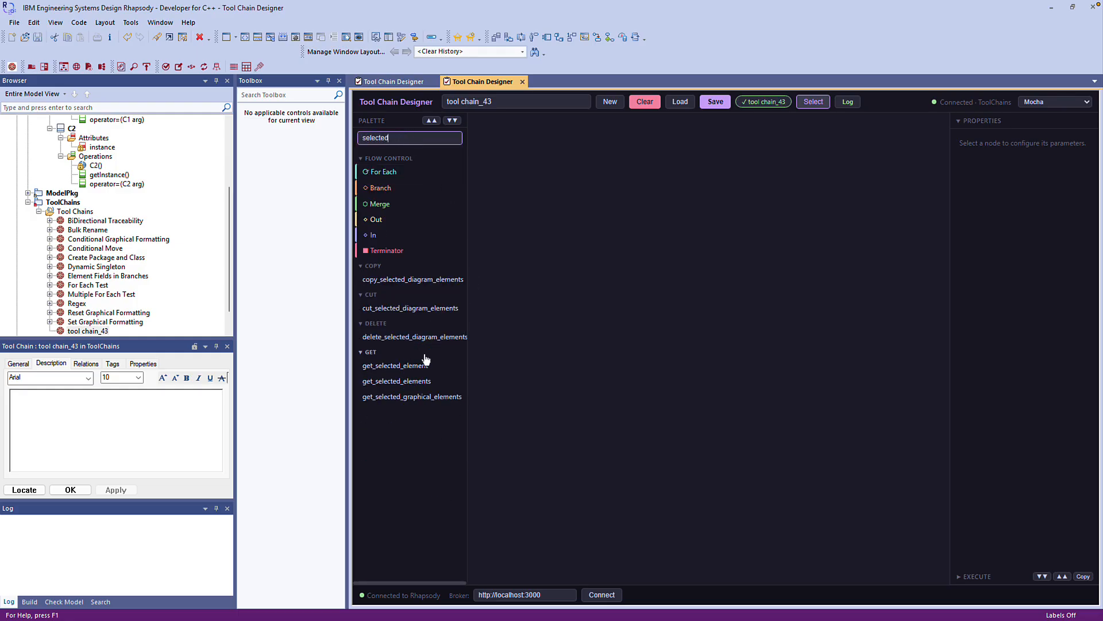
drag(391, 365, 586, 207)
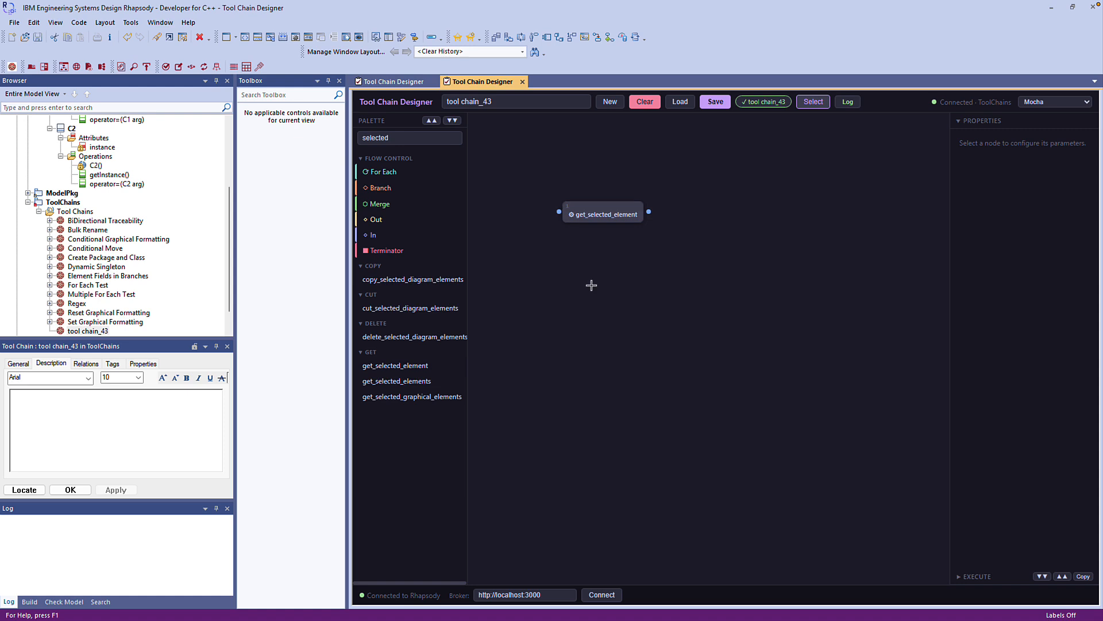
Filter the tools by "description", place a set_element_description node and connect get_selected_element's output to it.
drag(397, 141, 330, 139)
text(descrip)
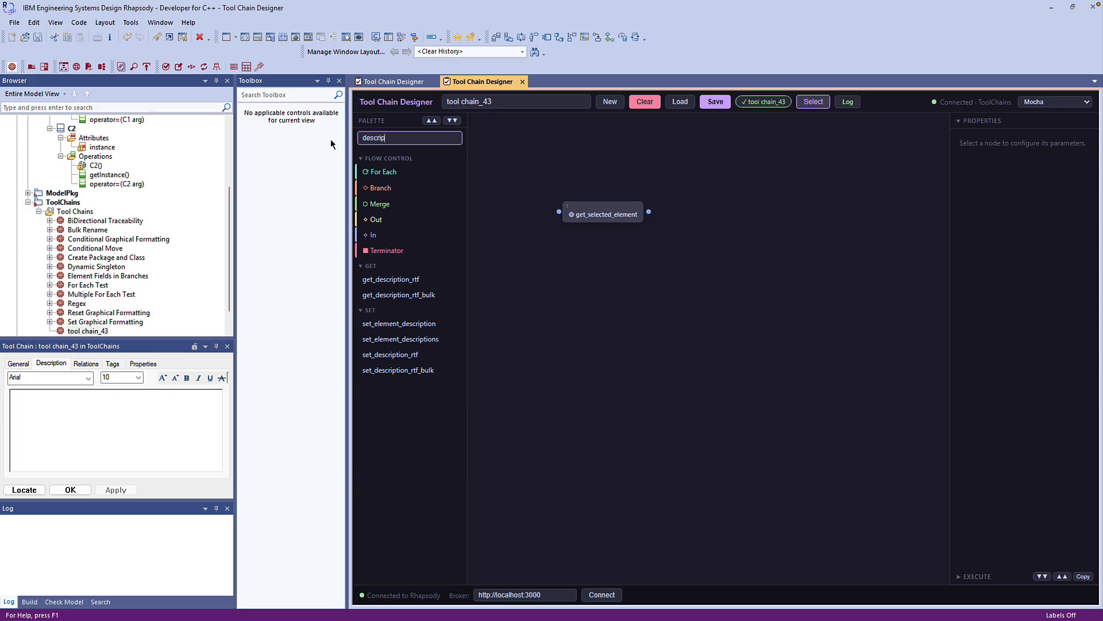
text(tion)
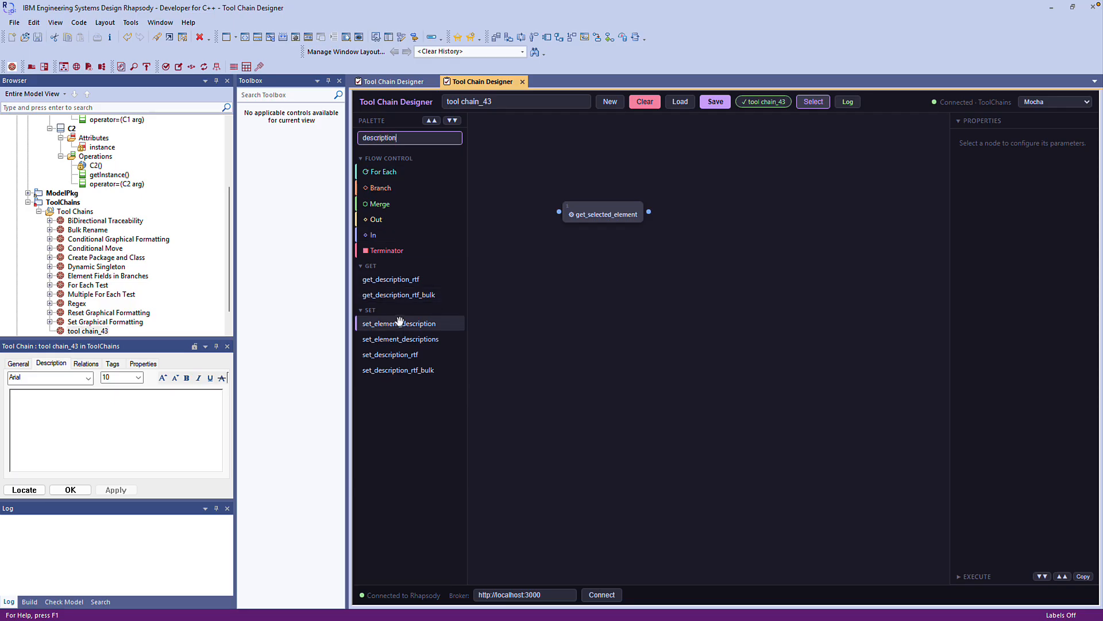
drag(400, 322, 741, 229)
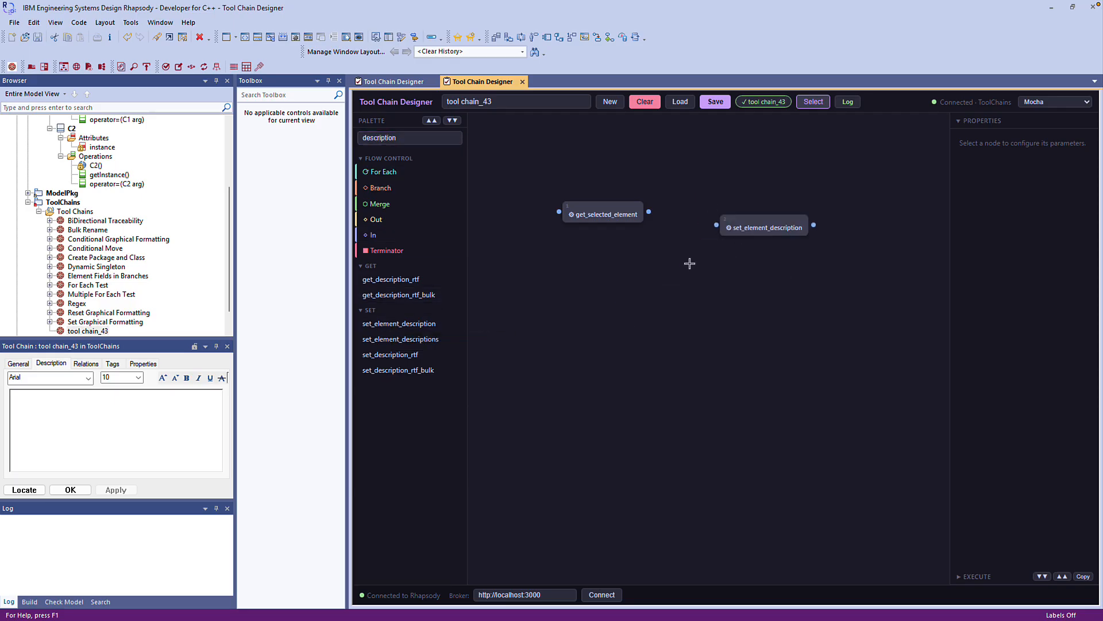
drag(649, 212, 717, 225)
Set the description parameter of the set_element_description node to the fixed value "Hello".
click(759, 221)
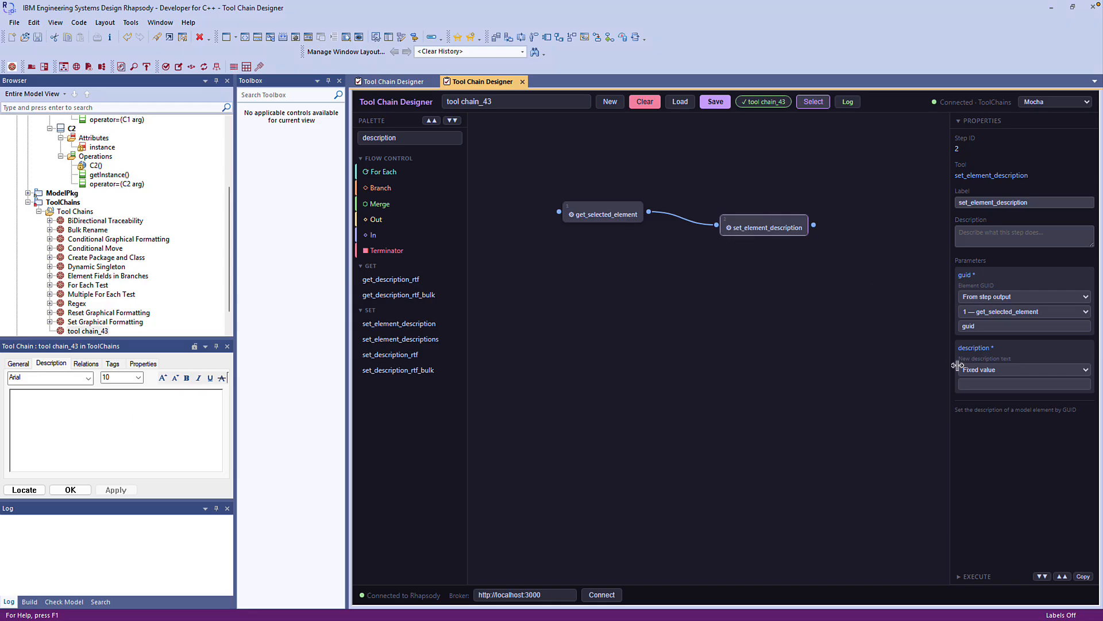
click(973, 385)
text(Hello)
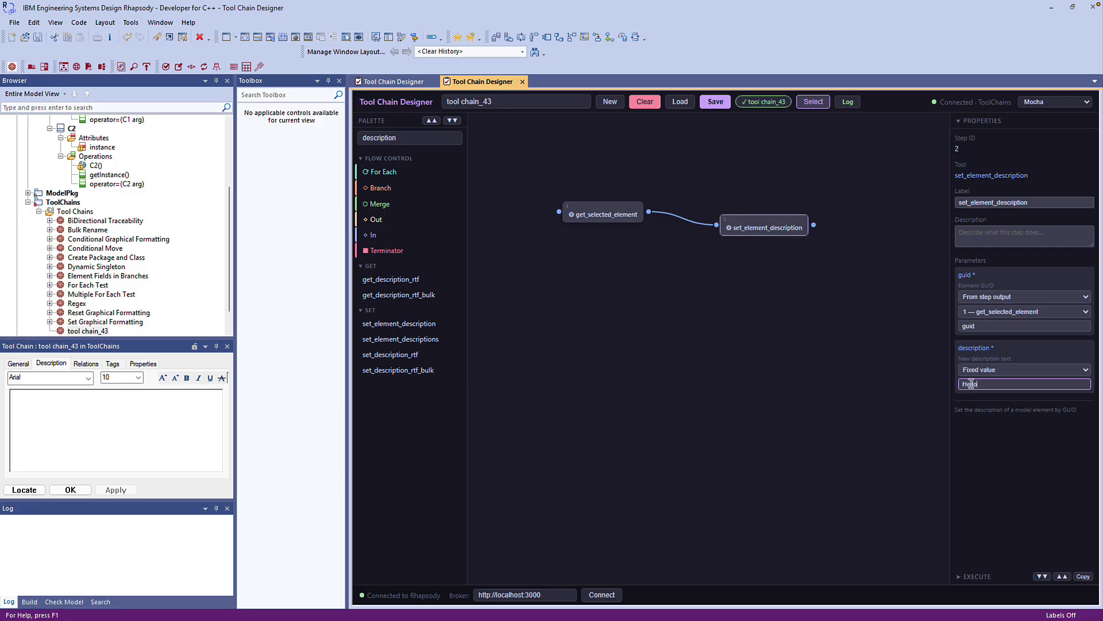
Run the new tool chain on the ClassesPkg package.
click(229, 166)
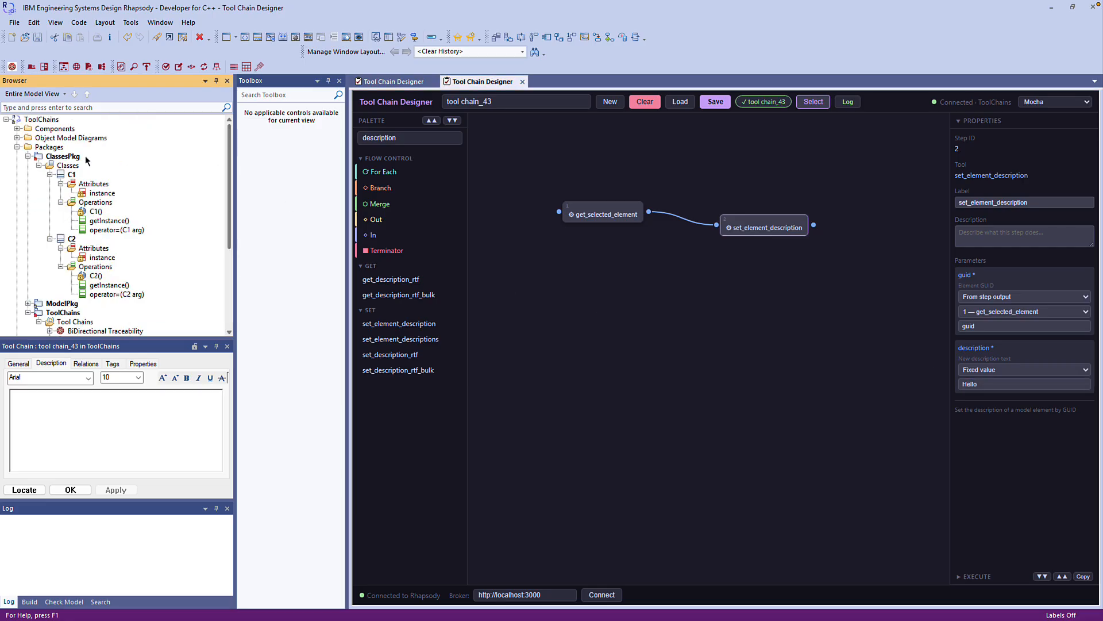
click(51, 157)
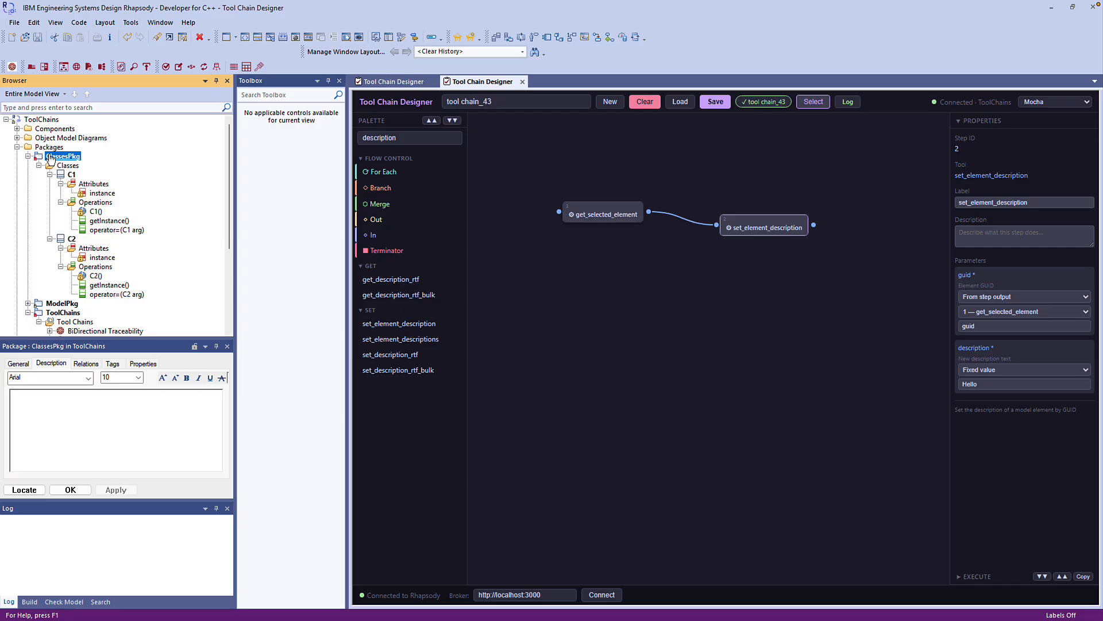
click(983, 122)
click(982, 138)
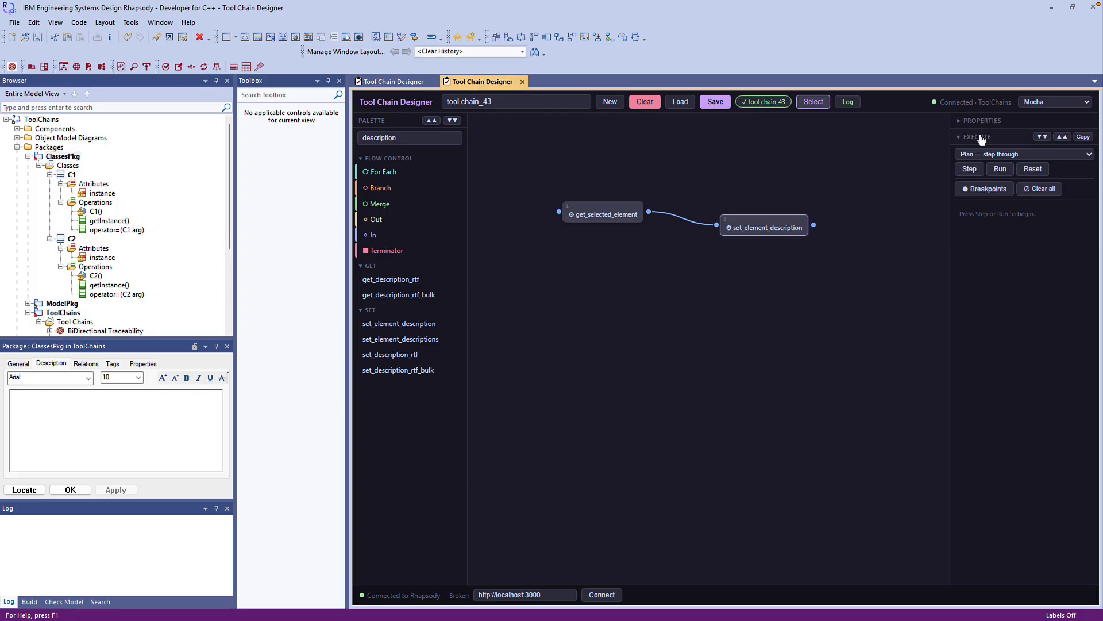
click(1001, 170)
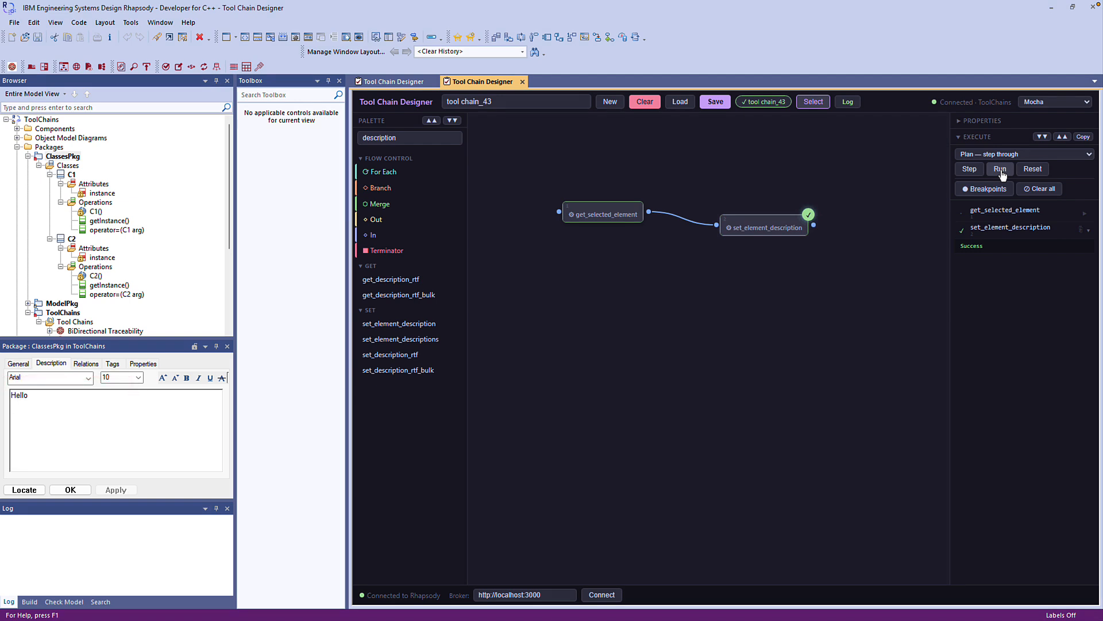
Change the description parameter of the set_element_description node from a fixed value to a user input named "desc".
click(976, 137)
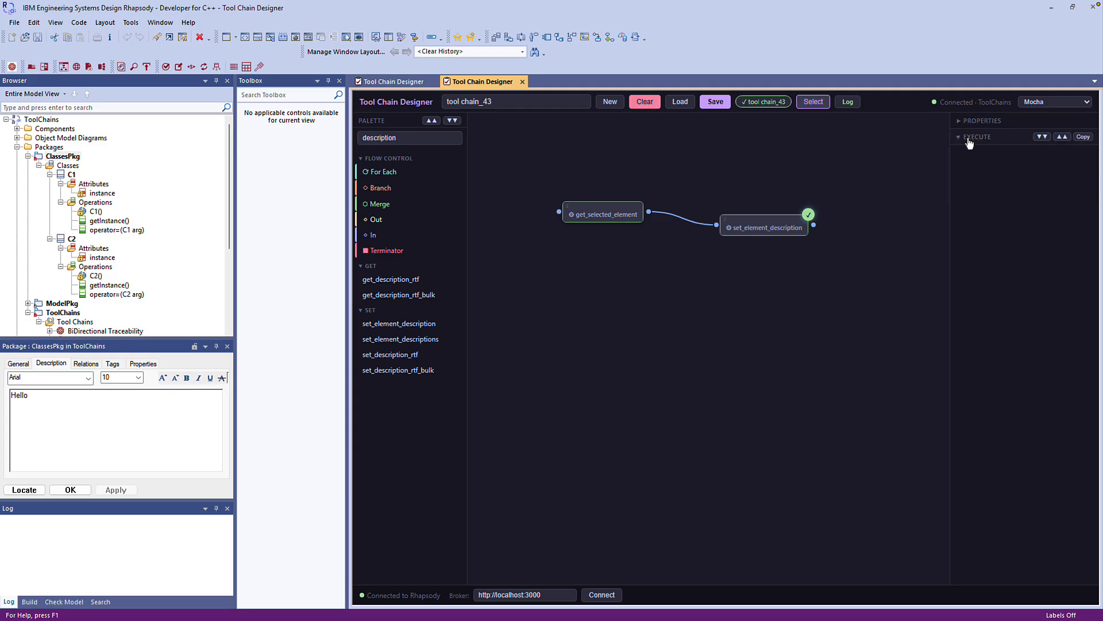
click(974, 121)
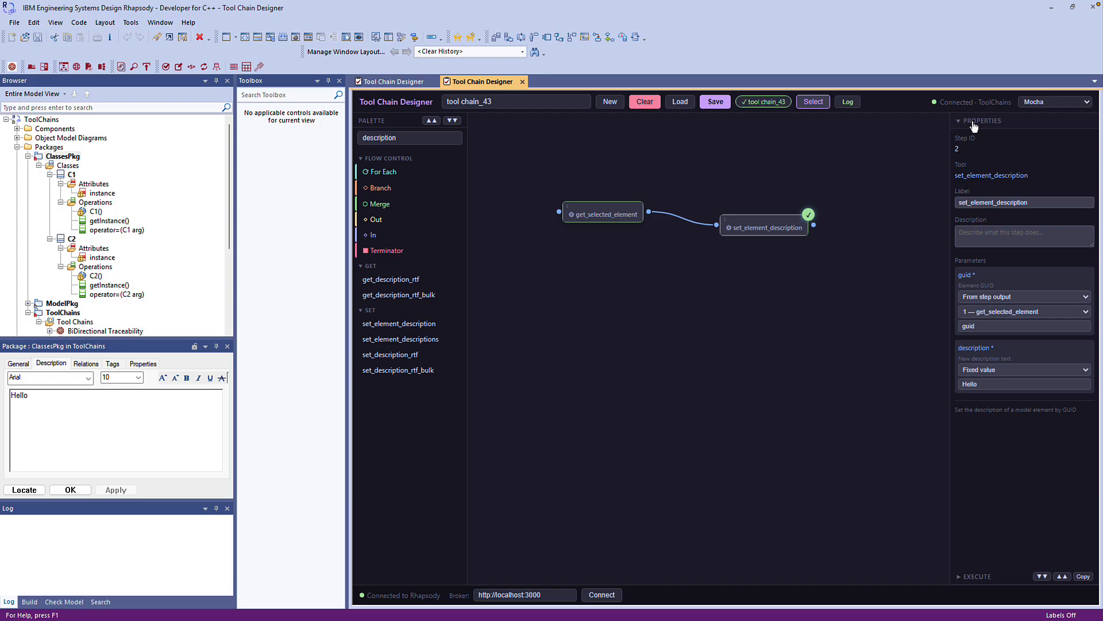
click(1015, 371)
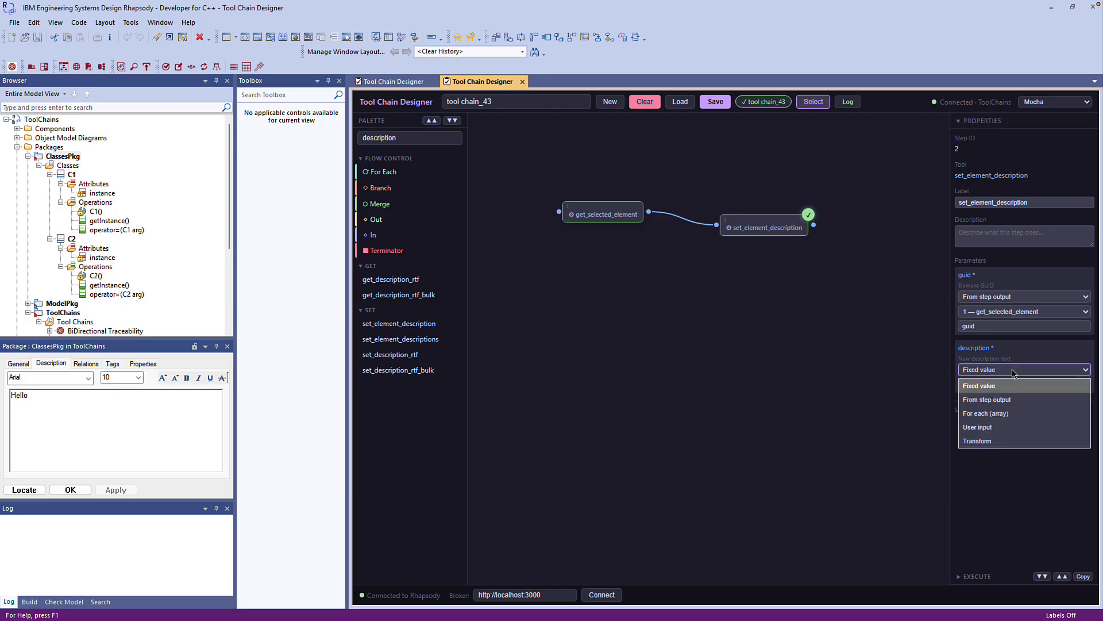
click(978, 427)
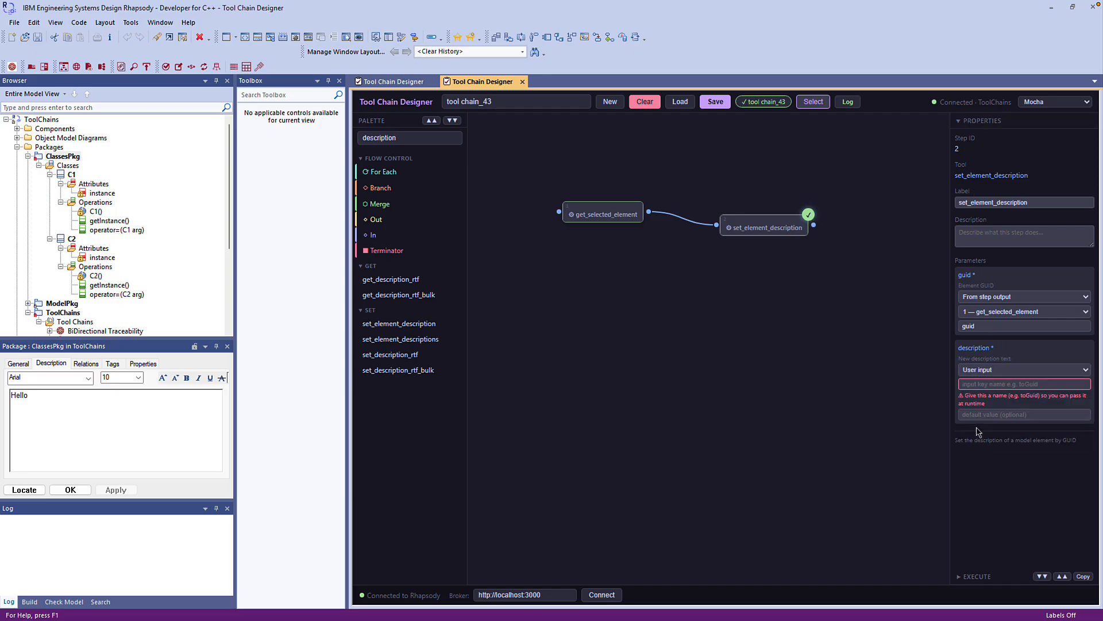
click(982, 384)
text(de)
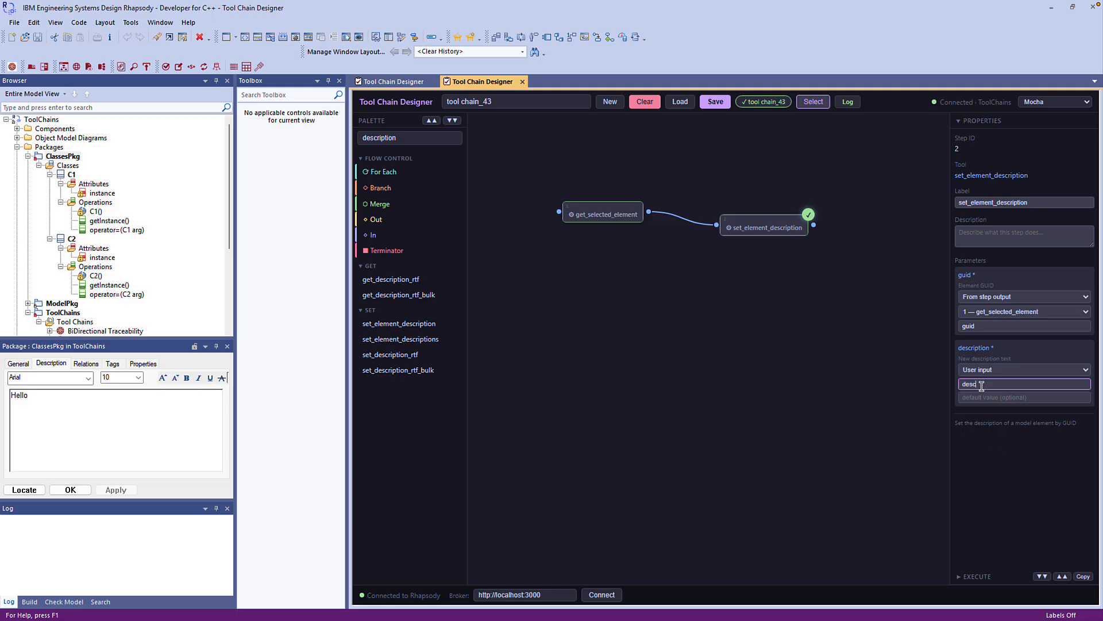
text(sc)
Run the tool chain in the designer with the desc input set to "Hi".
click(958, 122)
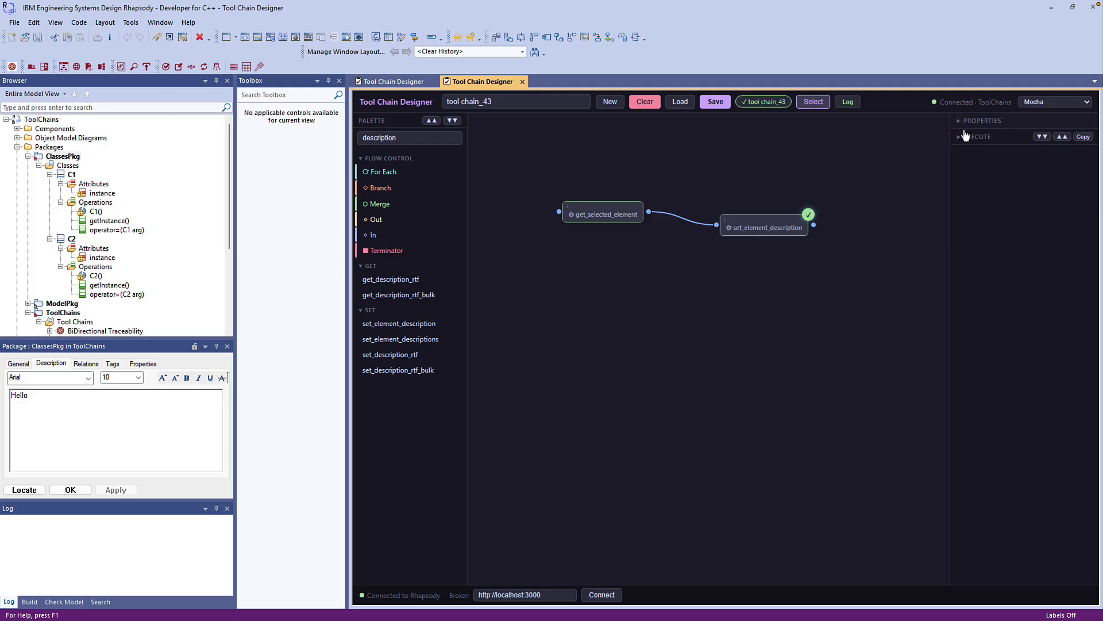
click(962, 139)
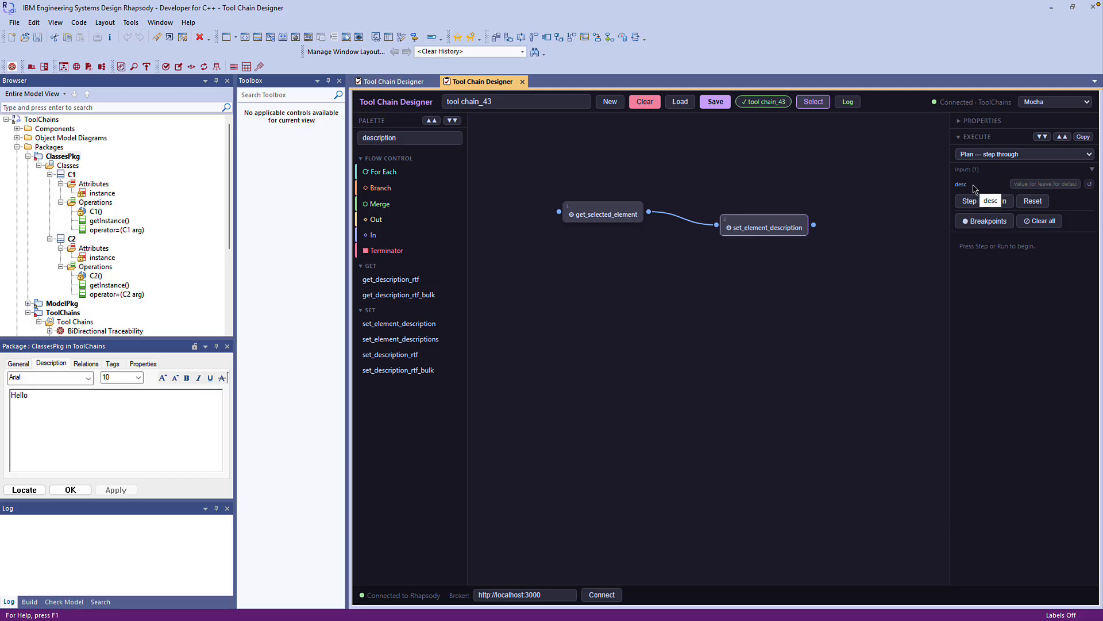
click(1024, 183)
text(Hi)
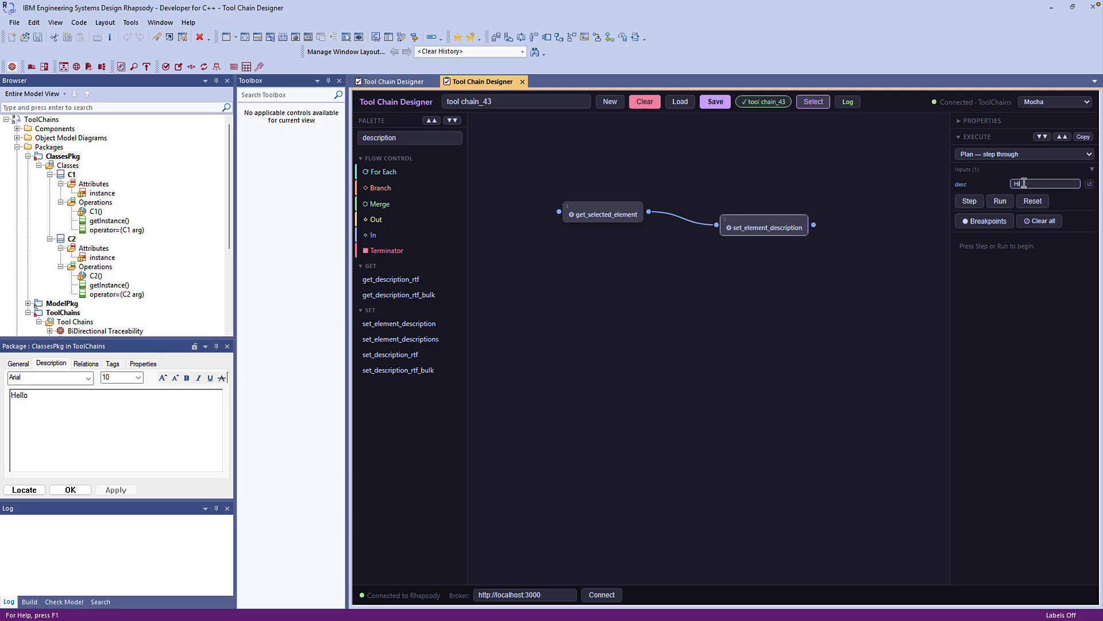
click(1000, 201)
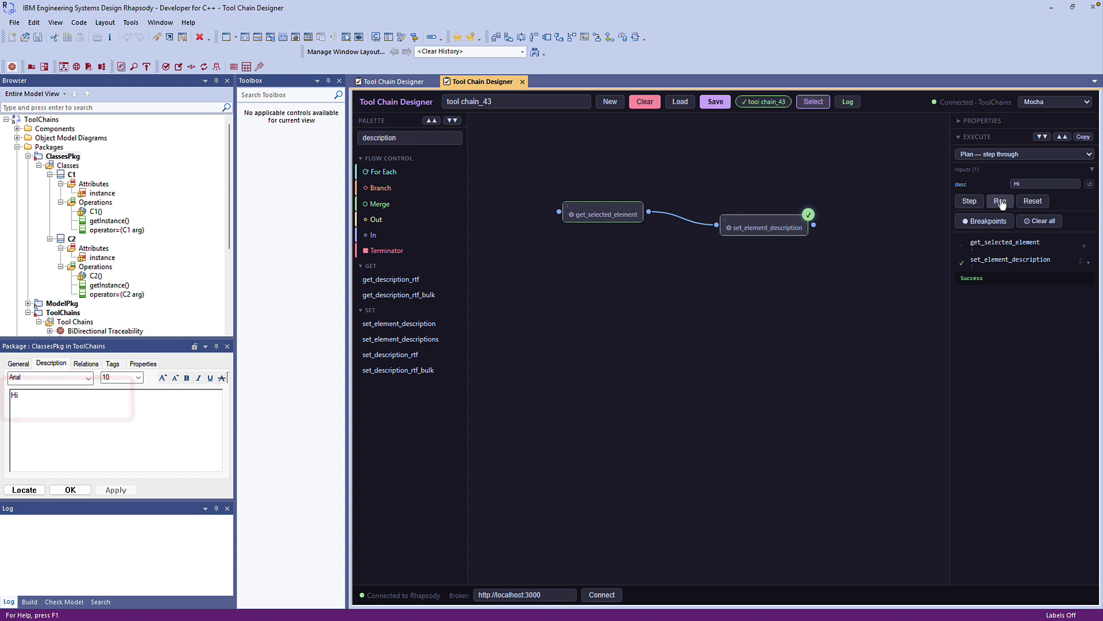
Close both Tool Chain Designer tabs and open the Tool Chain Runner, widening it to show its full header.
click(522, 82)
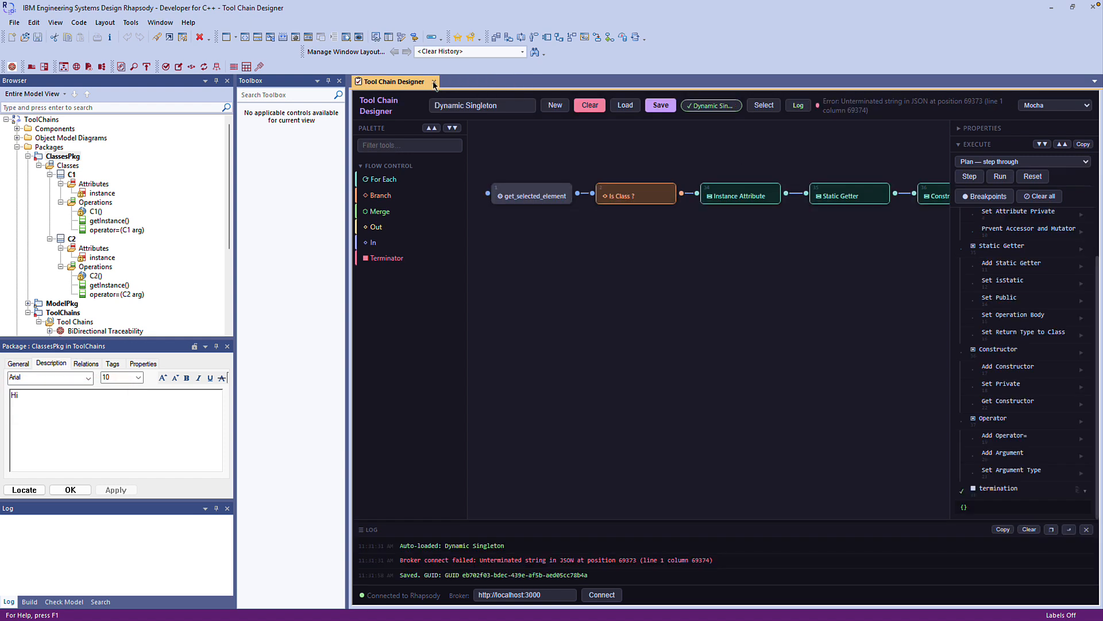
click(433, 83)
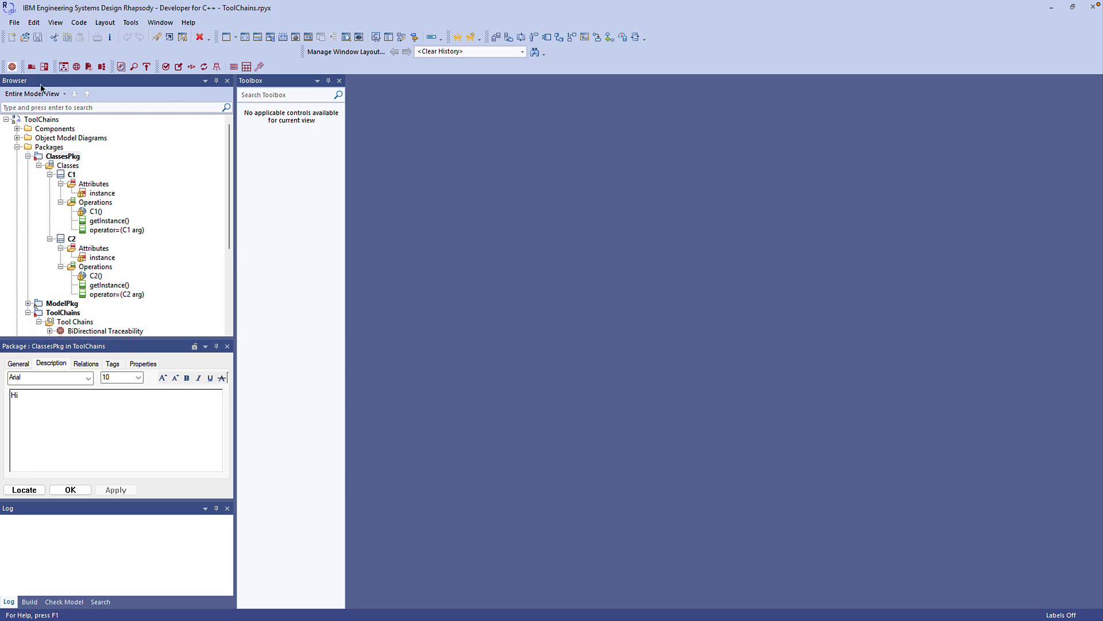
click(12, 66)
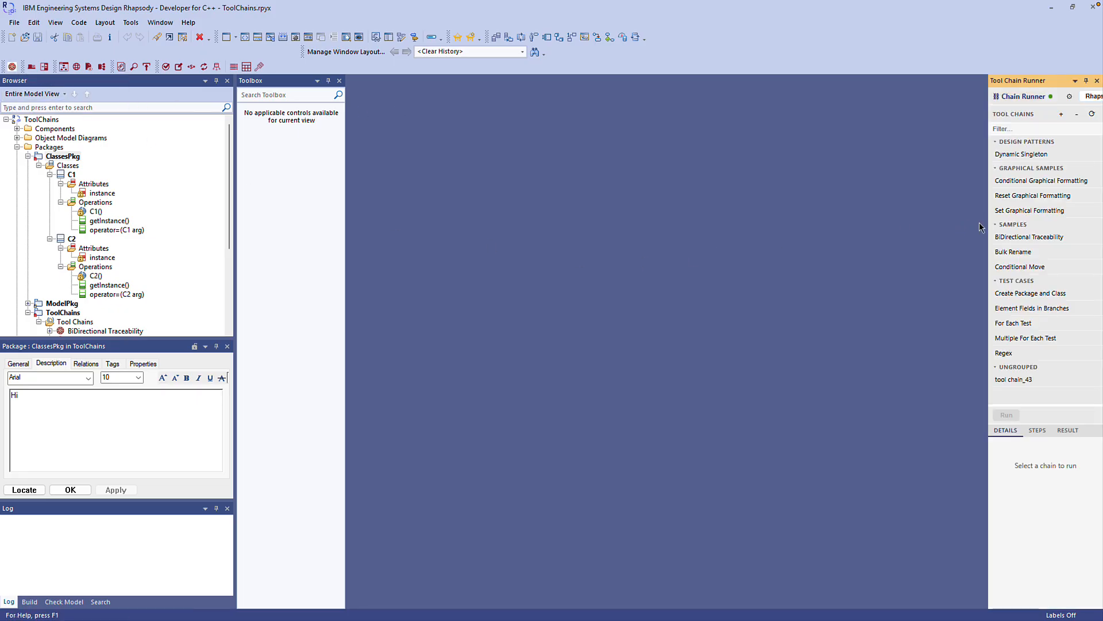
drag(988, 226, 939, 226)
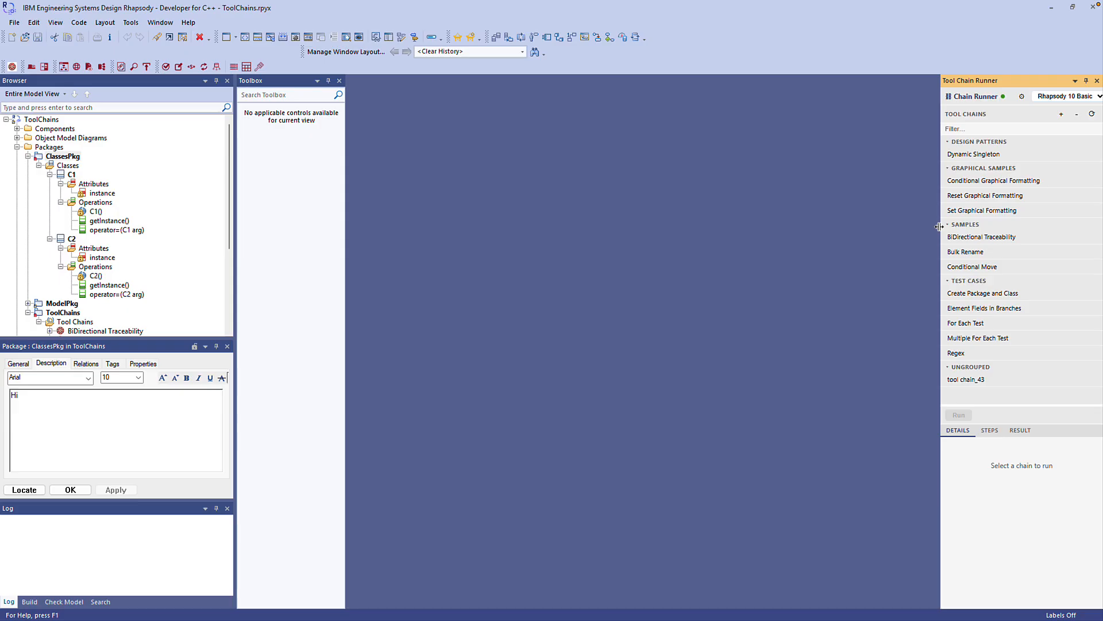
View the Dynamic Singleton details in the runner and run tool chain_43 with the desc input set to "bye".
click(970, 160)
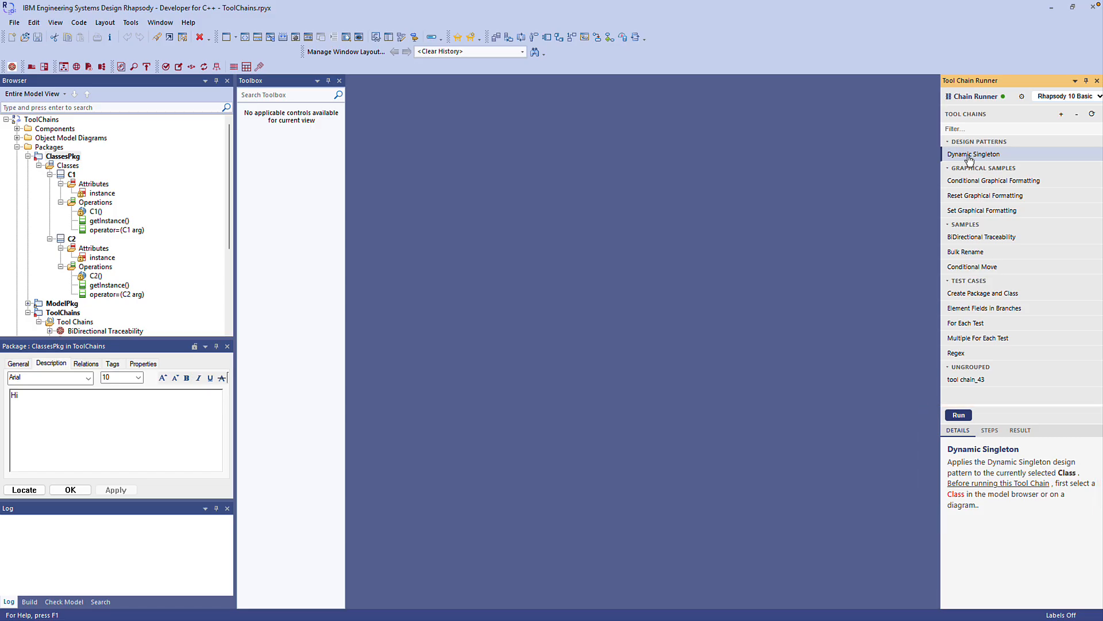
click(969, 384)
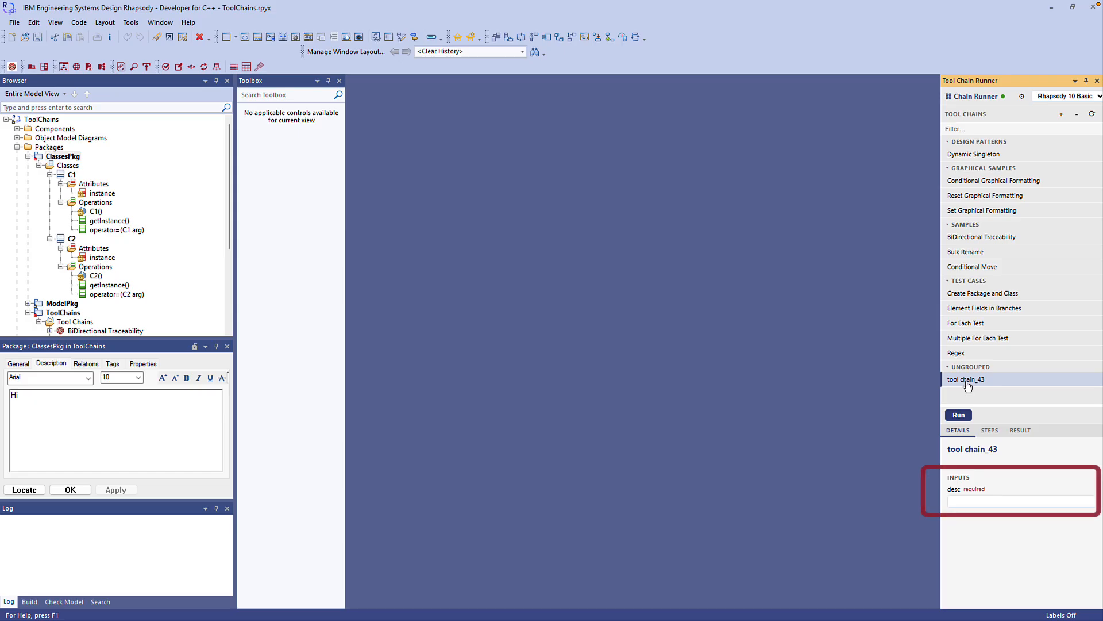
click(984, 501)
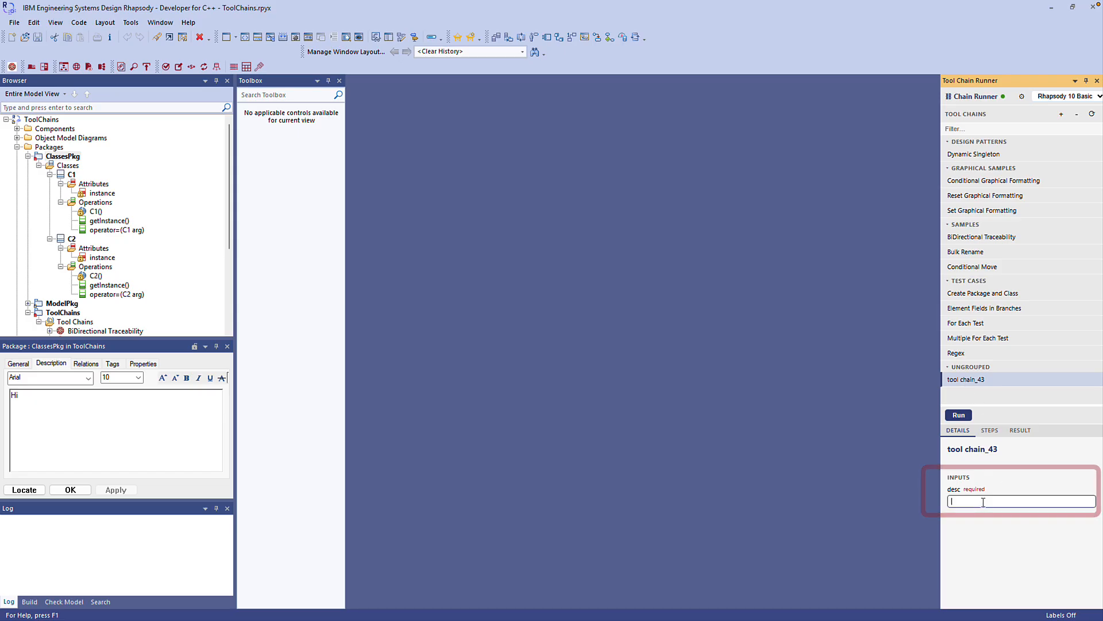
text(bye)
click(963, 416)
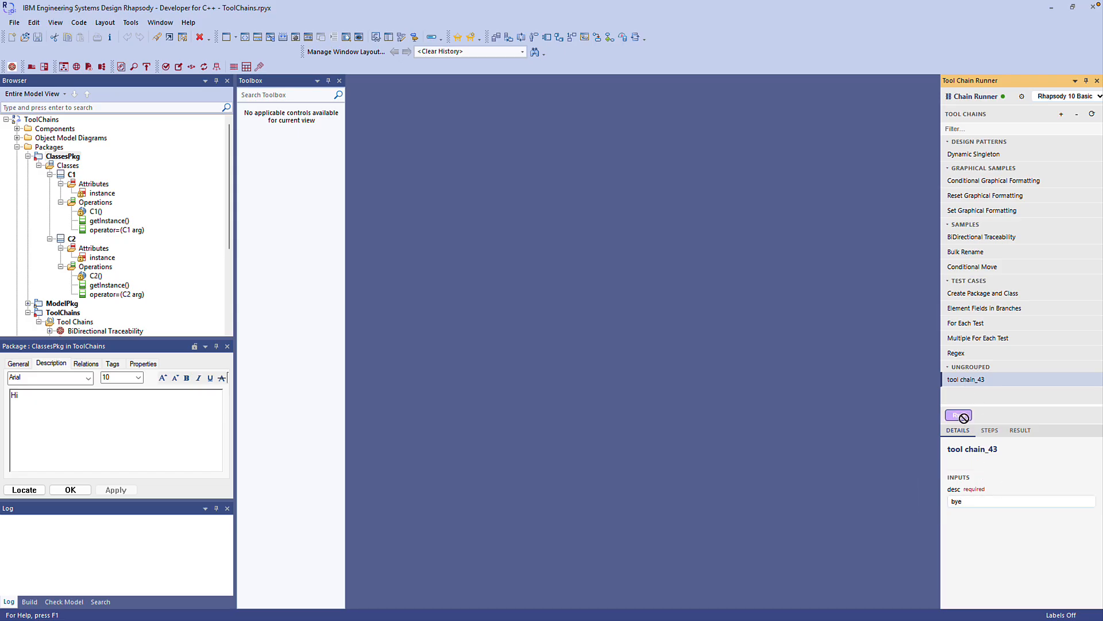